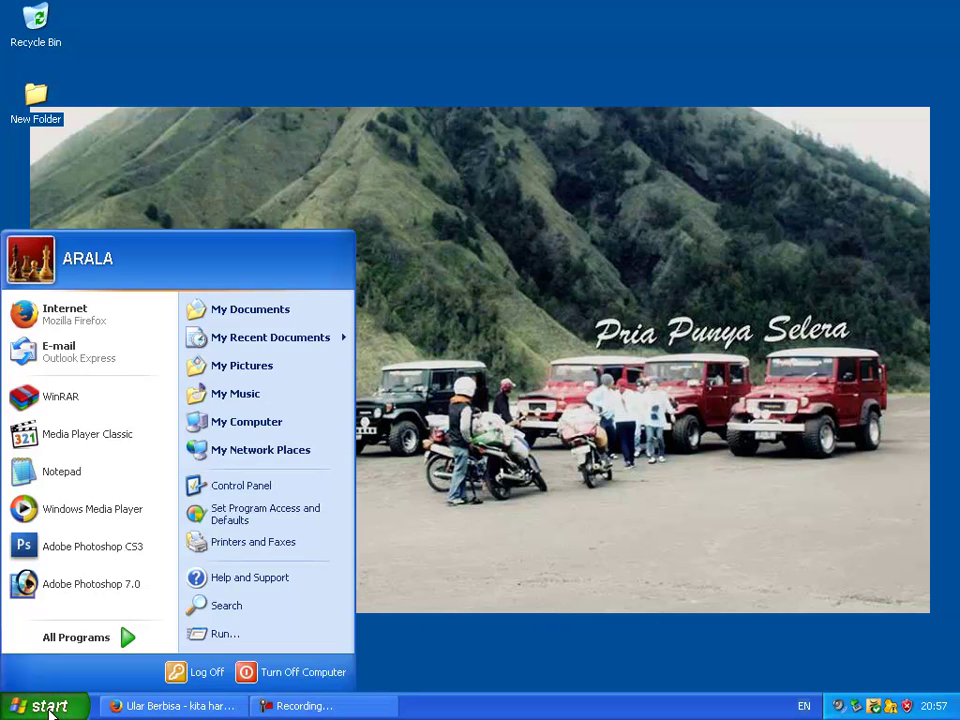
- Open the Group Policy editor by running gpedit.msc
left_click(222, 634)
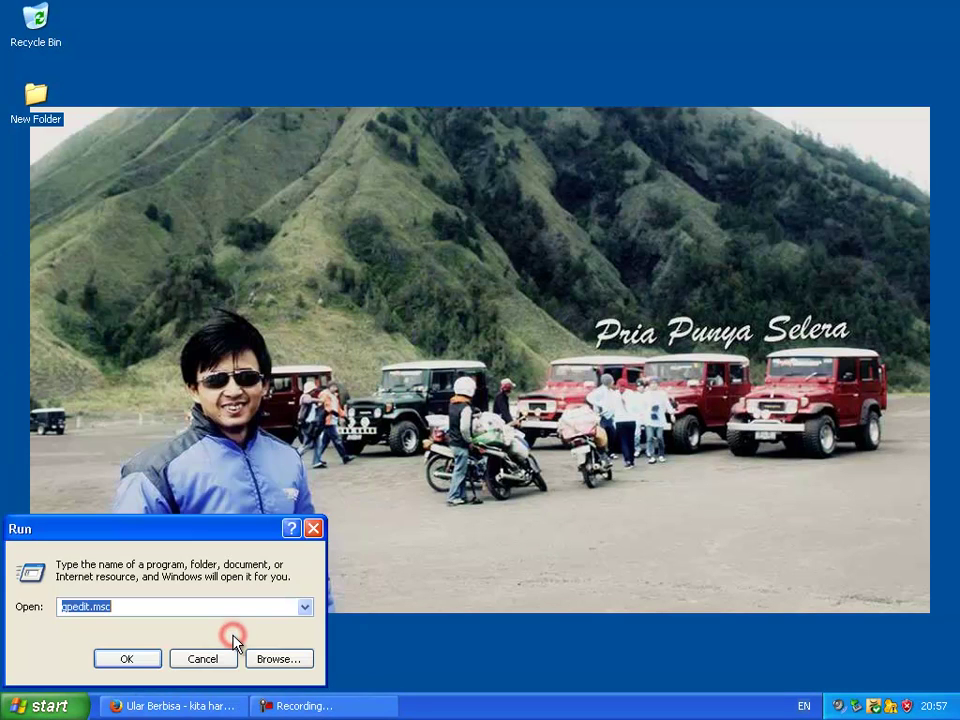
type("g")
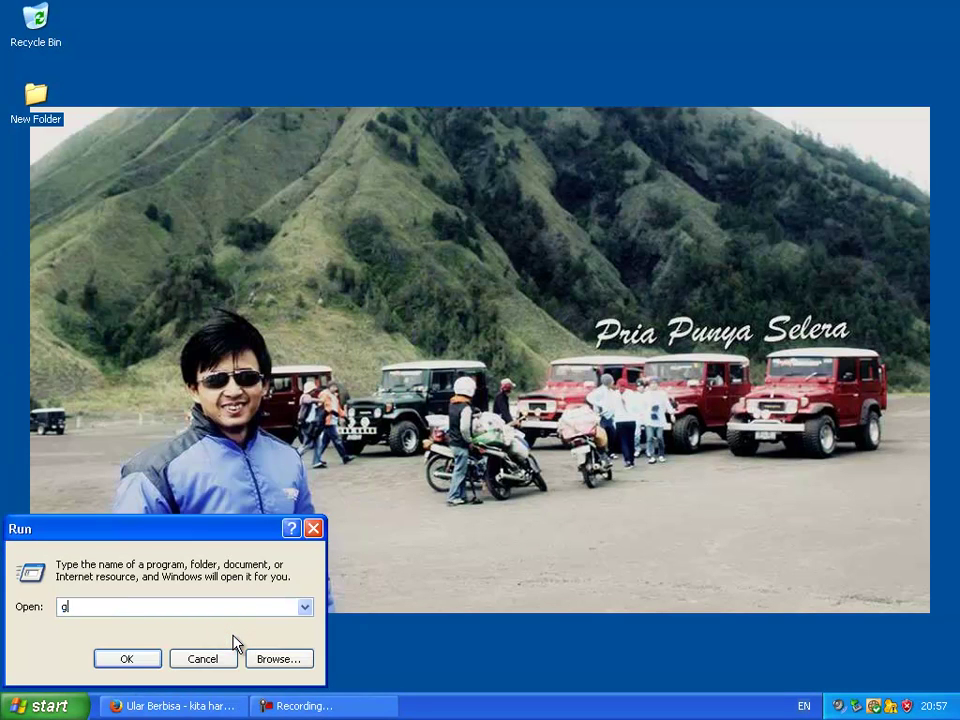
type("pedit")
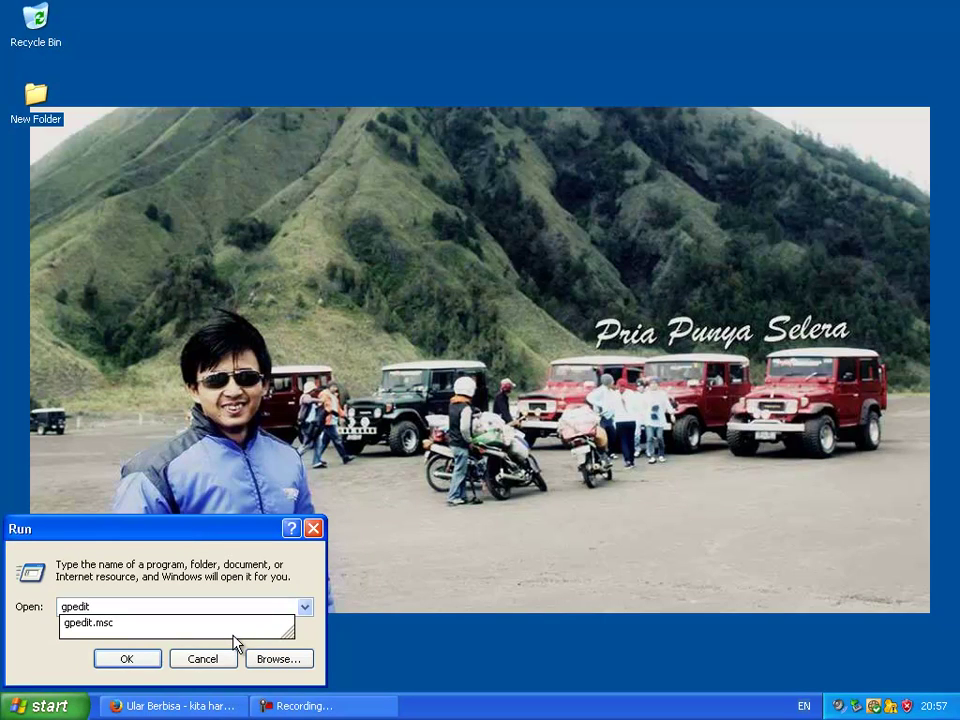
type(".msc")
key("Return")
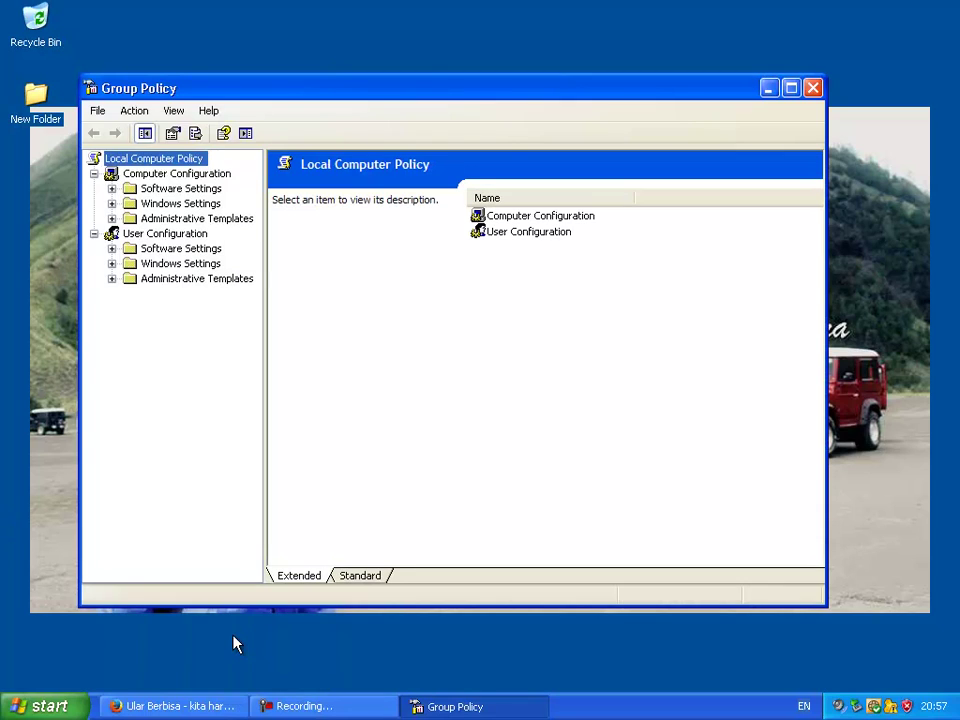
- Open the properties of the Turn off Autoplay policy in the System administrative templates under Computer Configuration
left_click(156, 221)
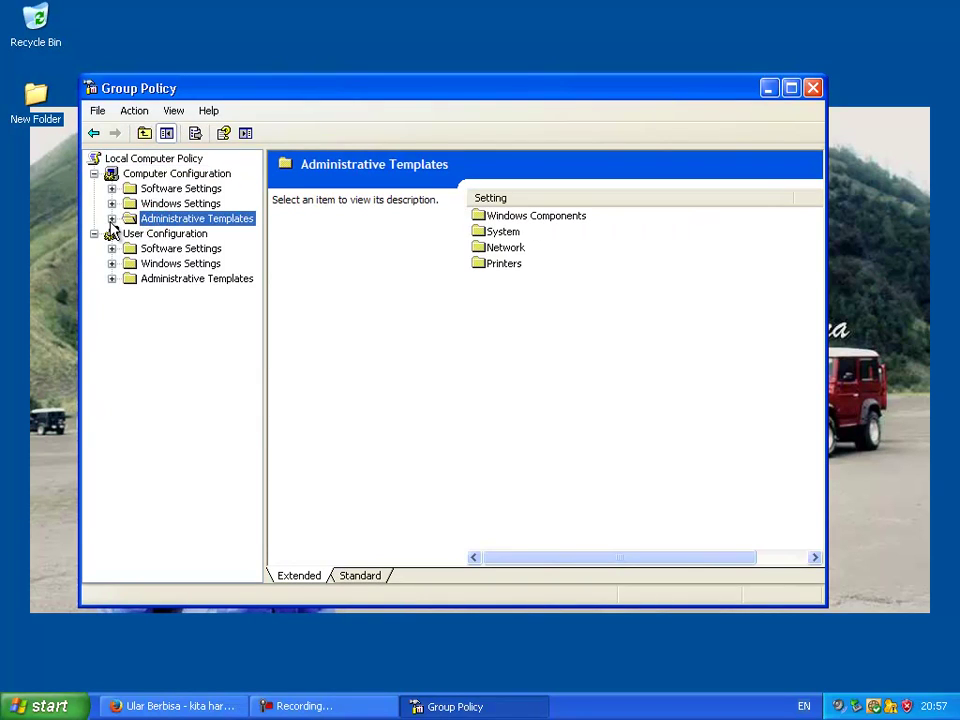
left_click(111, 218)
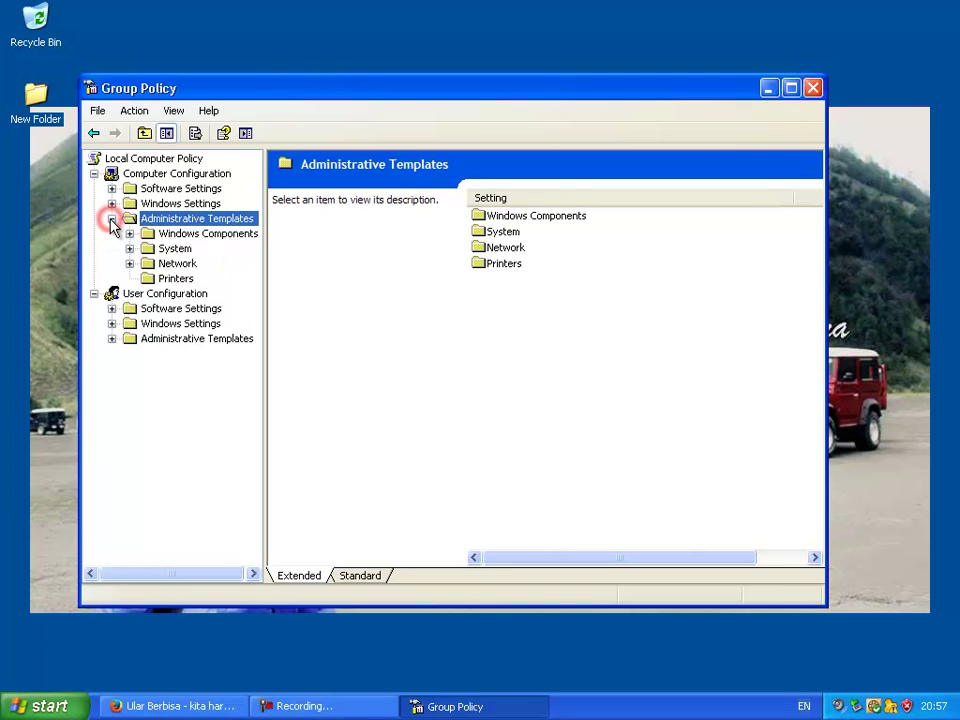
left_click(167, 250)
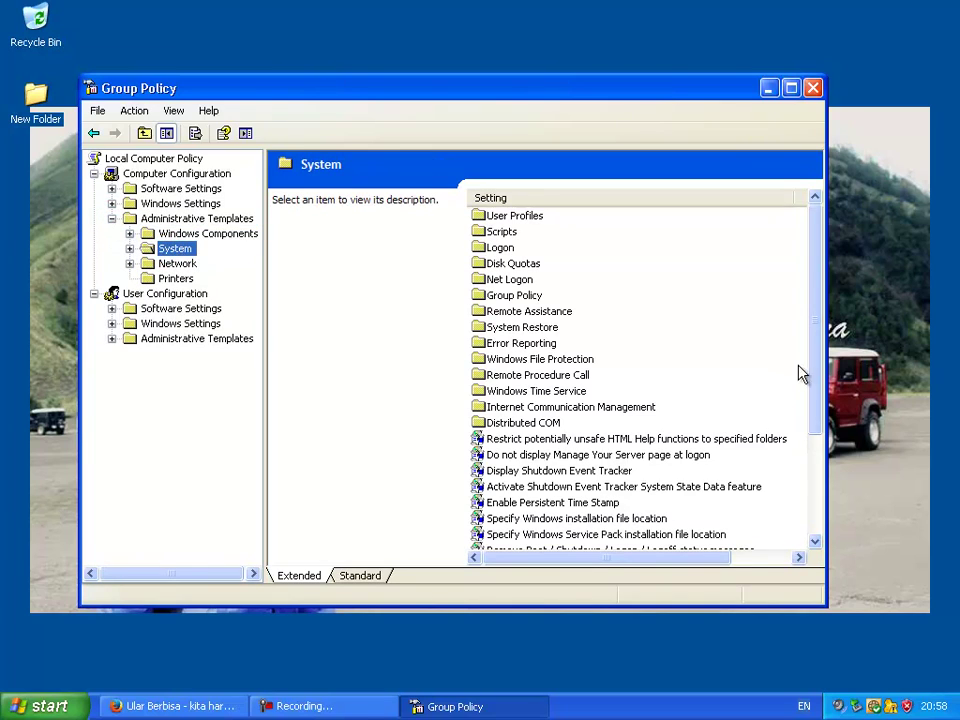
left_click(530, 488)
left_click_drag(816, 396, 810, 506)
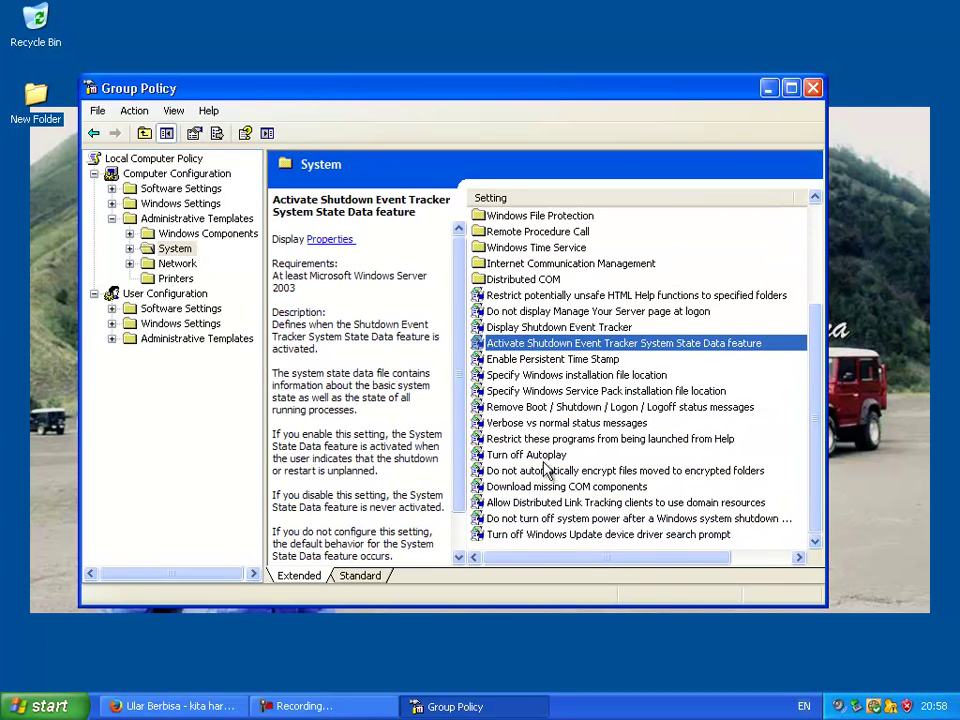
left_click(514, 458)
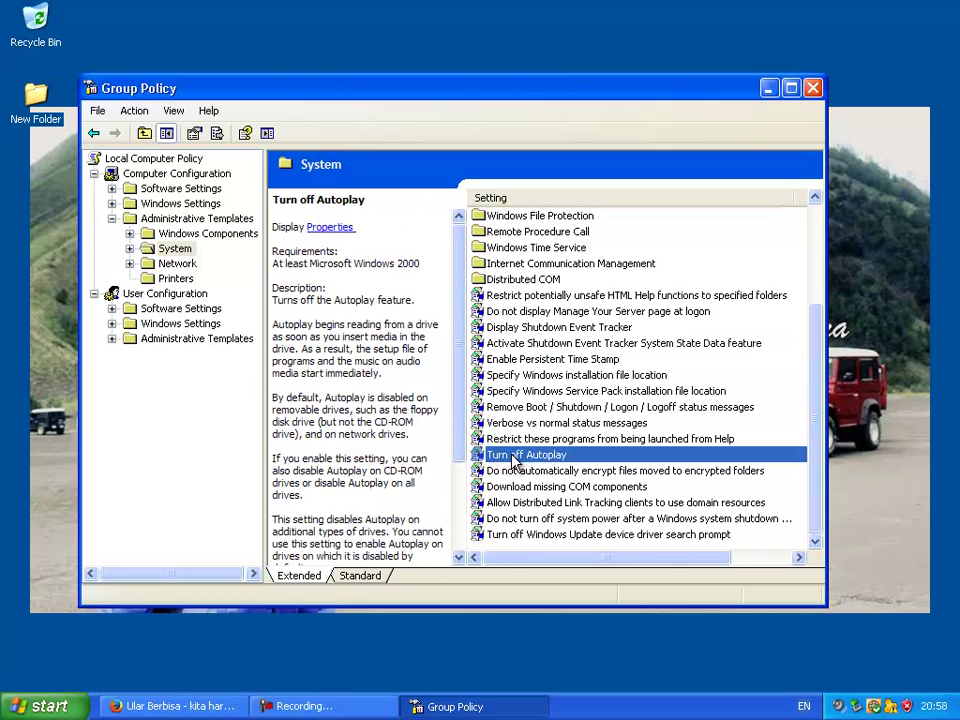
double_click(520, 458)
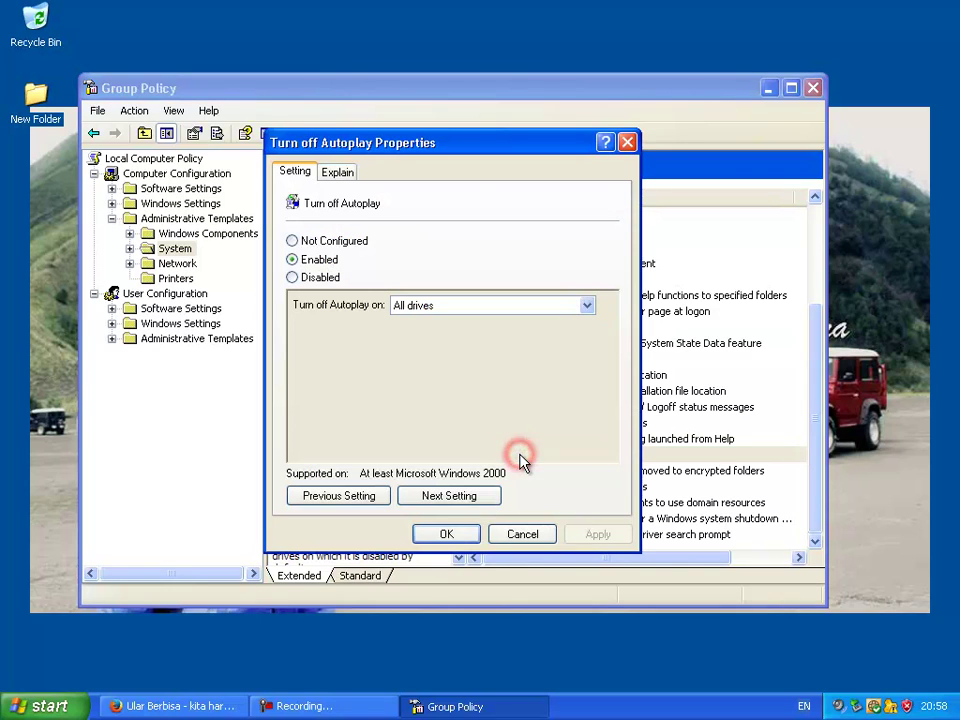
- Enable the computer-level Turn off Autoplay policy for all drives and apply the setting
left_click(318, 260)
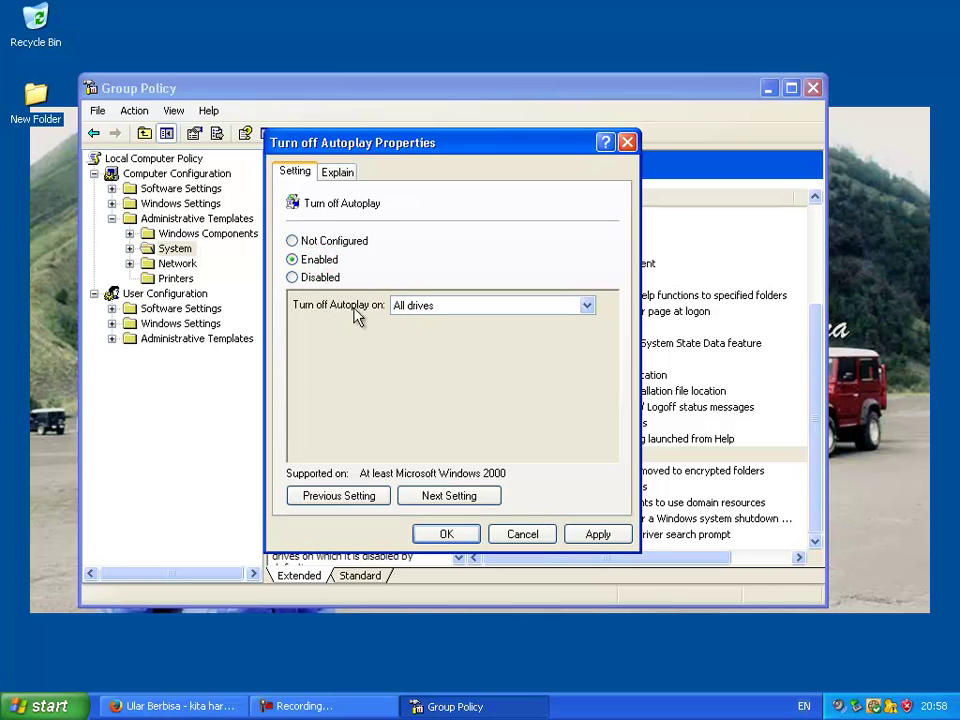
left_click(418, 305)
left_click(419, 323)
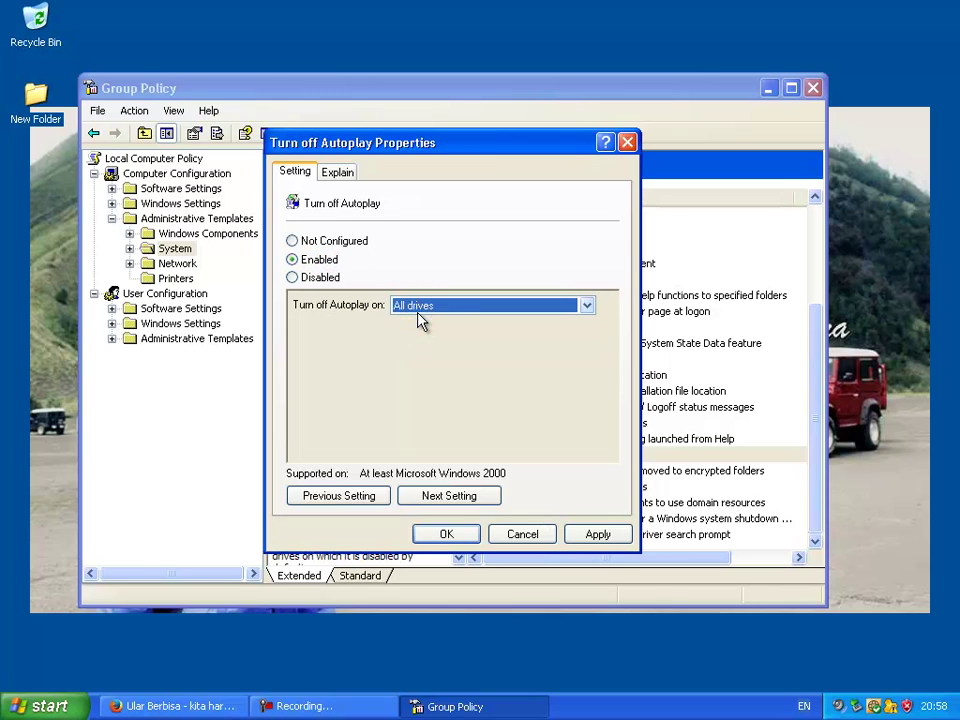
left_click(593, 538)
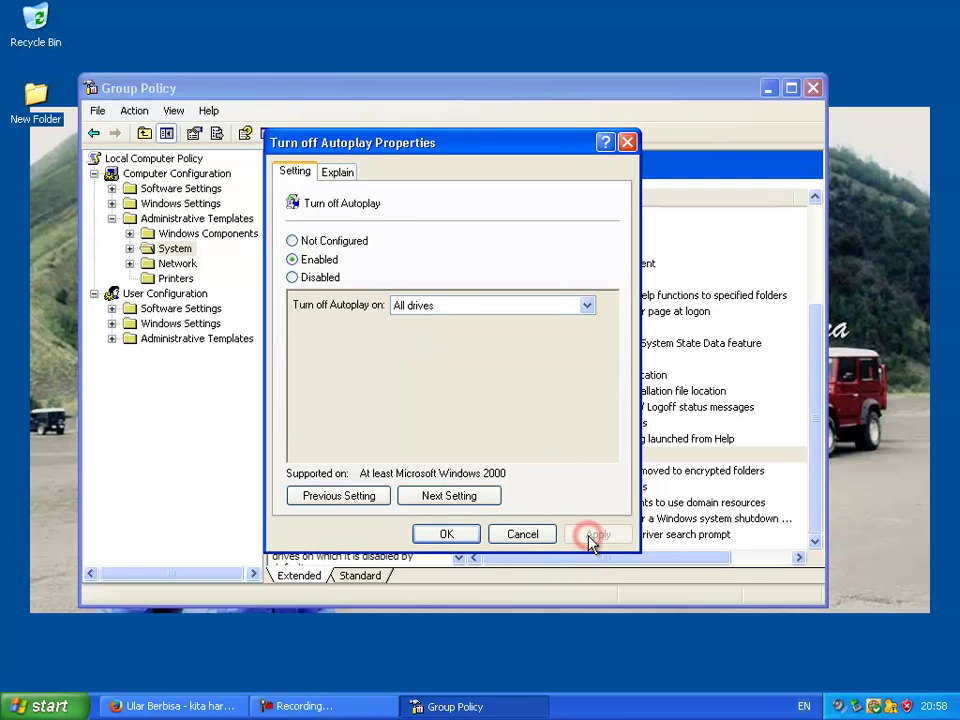
left_click(468, 531)
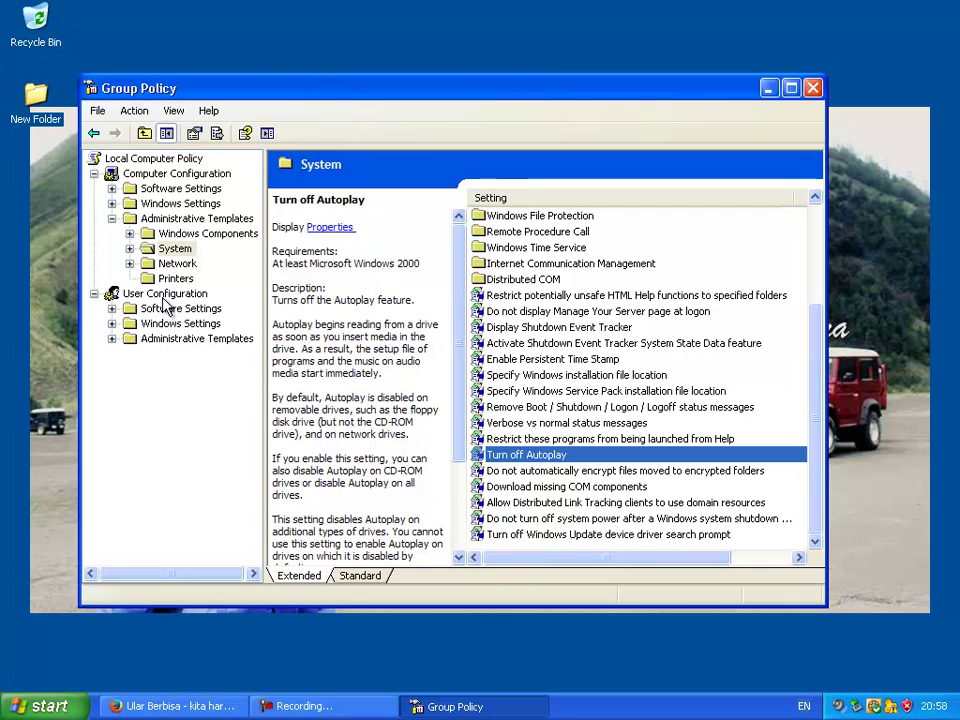
- Open the properties of the Turn off Autoplay policy in the System administrative templates under User Configuration
left_click(165, 343)
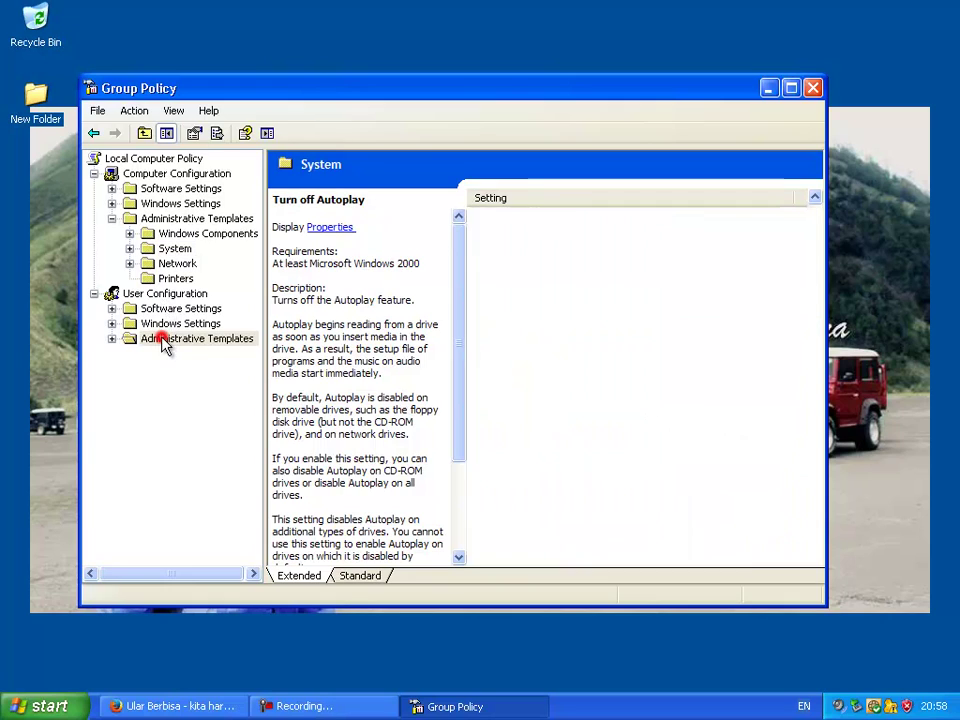
left_click(112, 339)
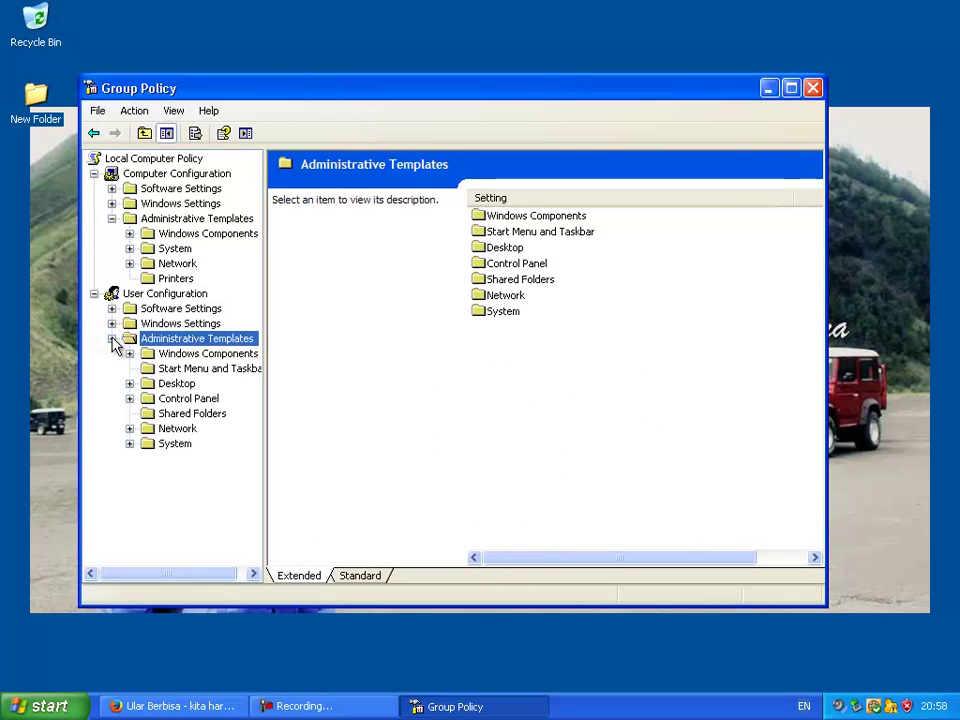
left_click(175, 447)
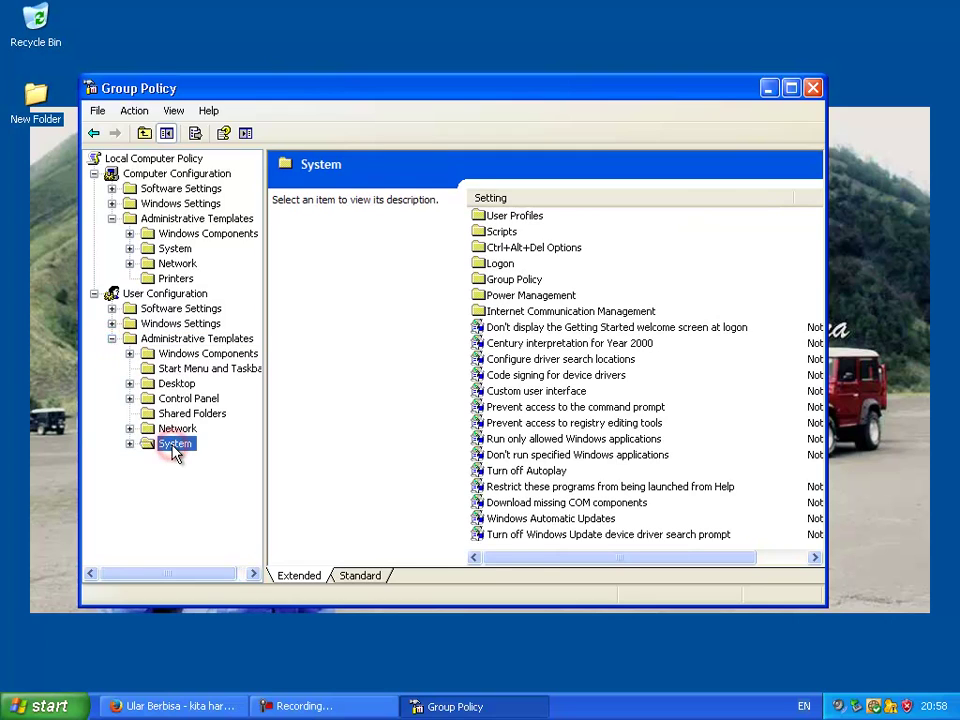
left_click(510, 472)
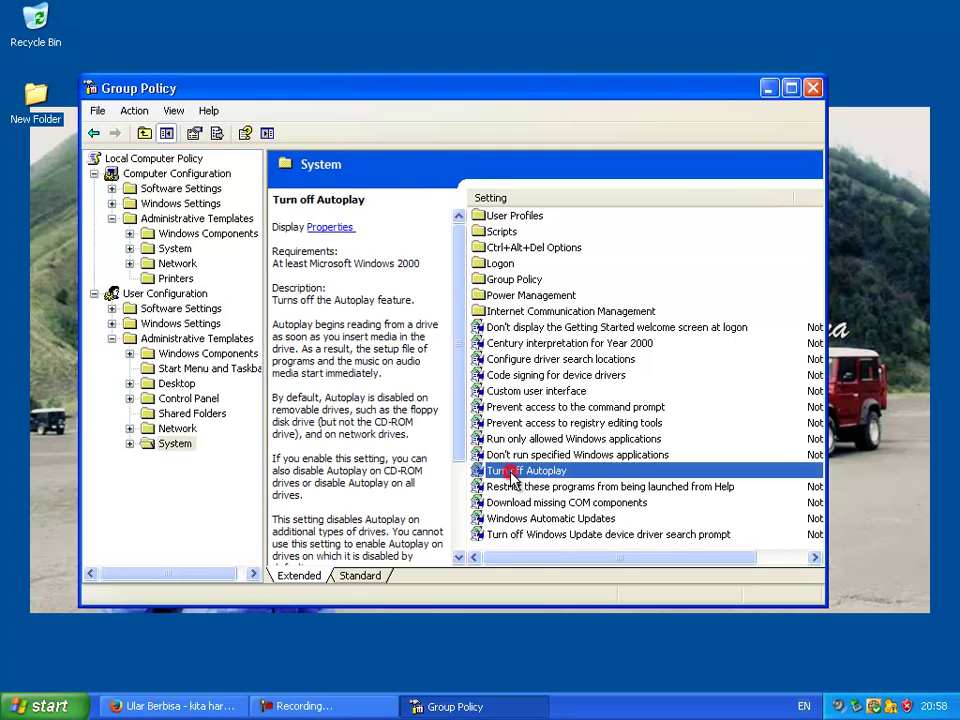
double_click(510, 471)
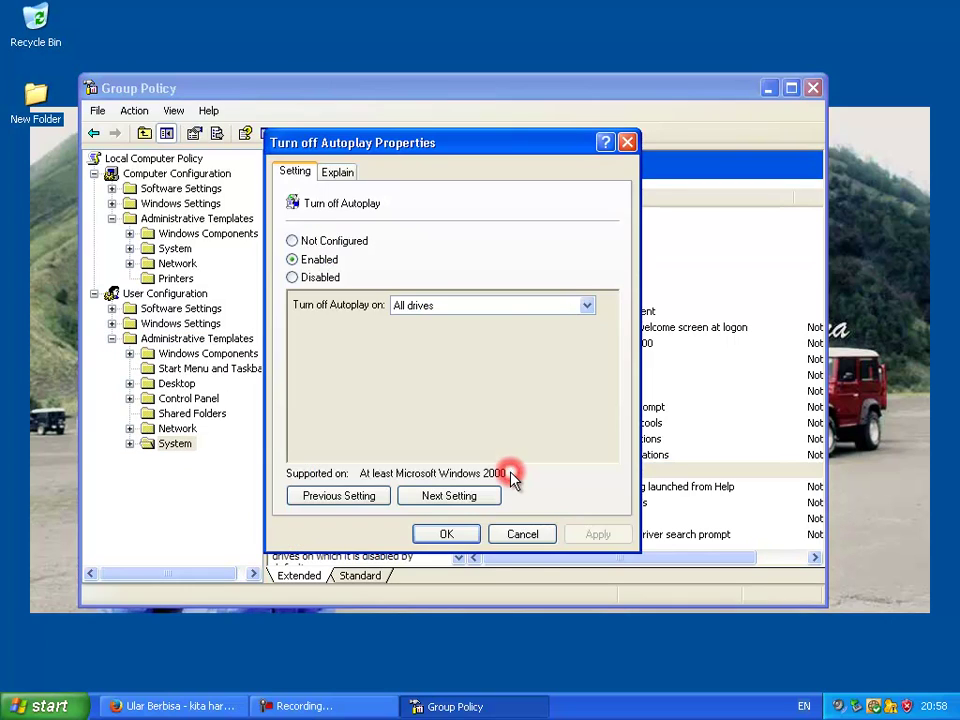
- Enable the user-level Turn off Autoplay policy for all drives, apply it and close the Group Policy editor
left_click(292, 259)
left_click(420, 306)
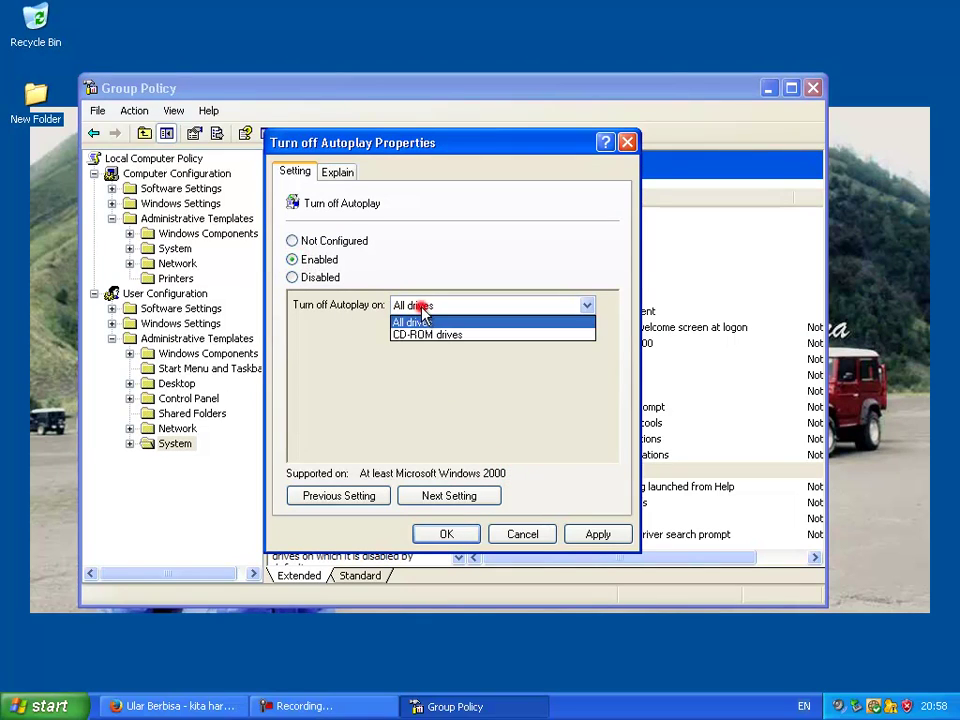
left_click(420, 319)
left_click(574, 532)
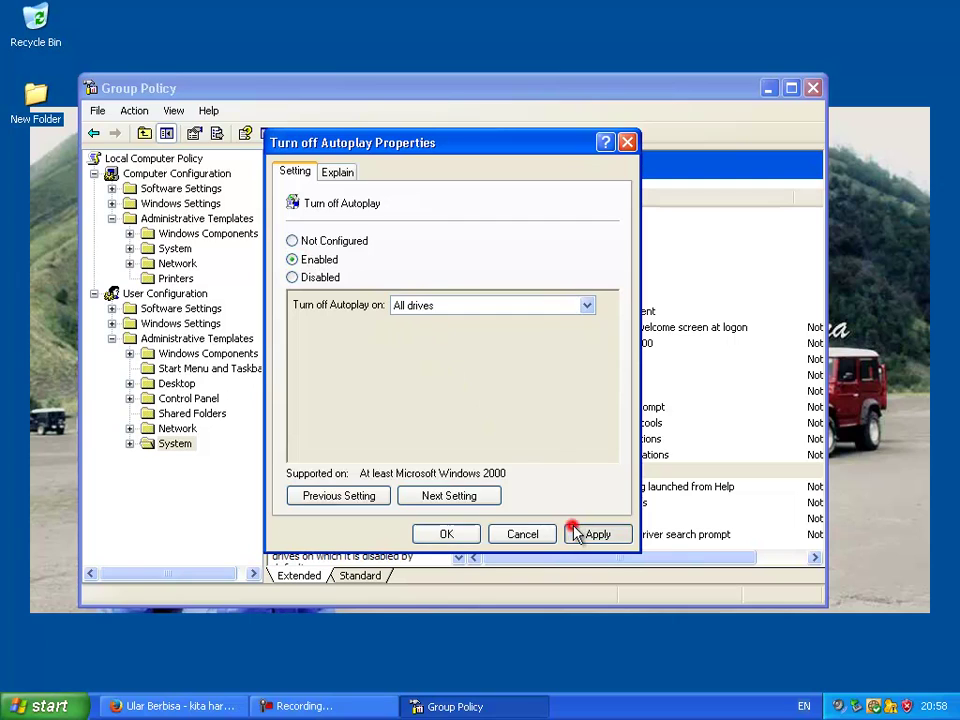
left_click(460, 536)
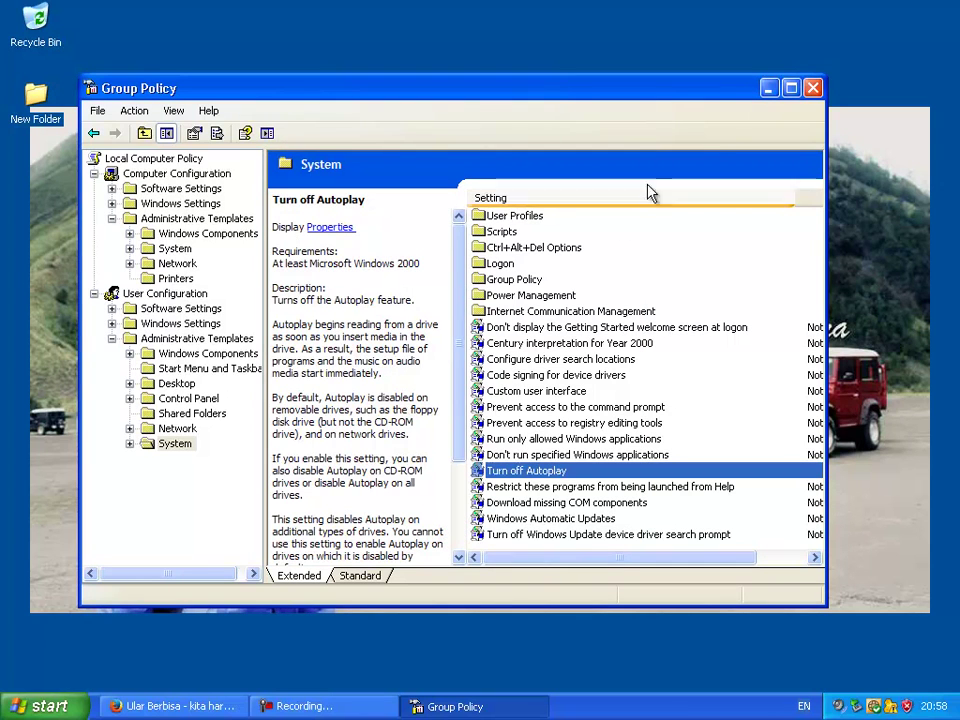
left_click(814, 89)
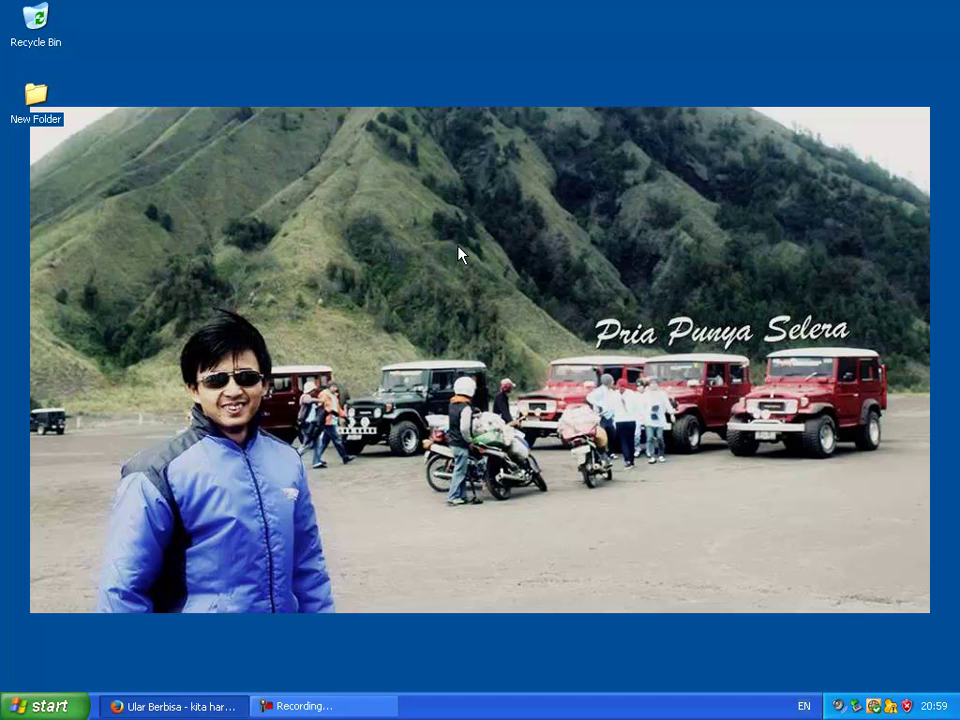
- Open Local Security Policy from the Administrative Tools in Control Panel
left_click(44, 708)
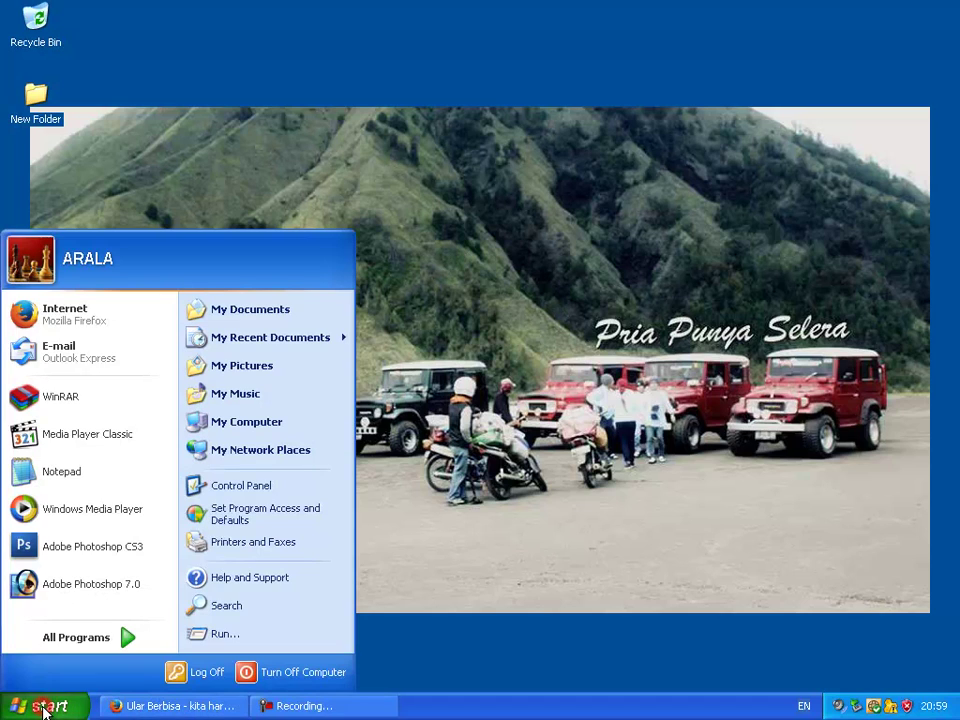
left_click(258, 485)
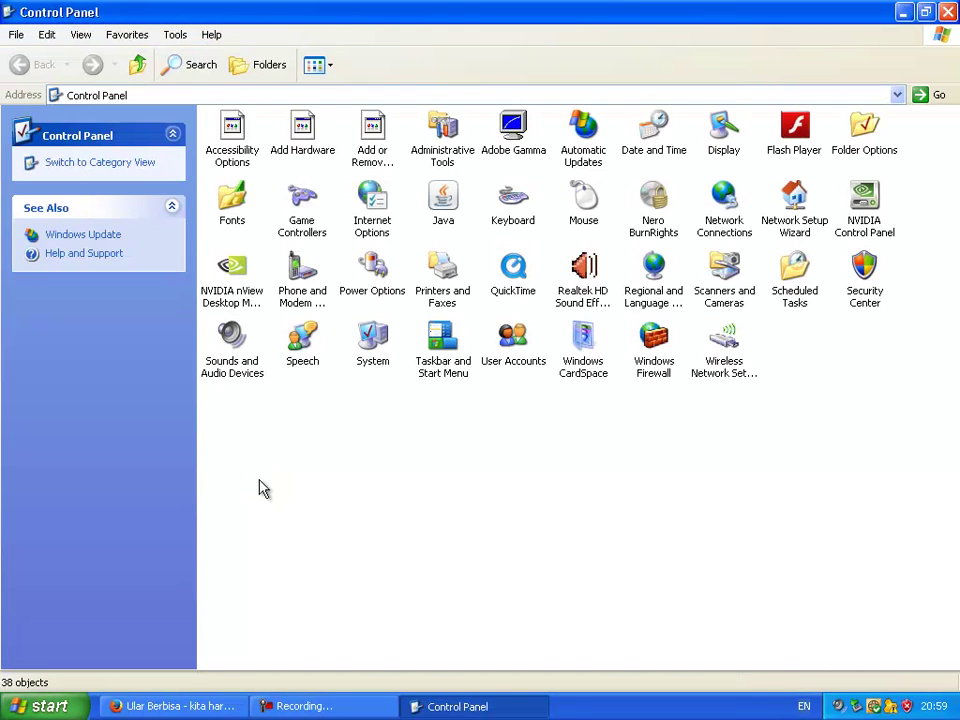
left_click(449, 140)
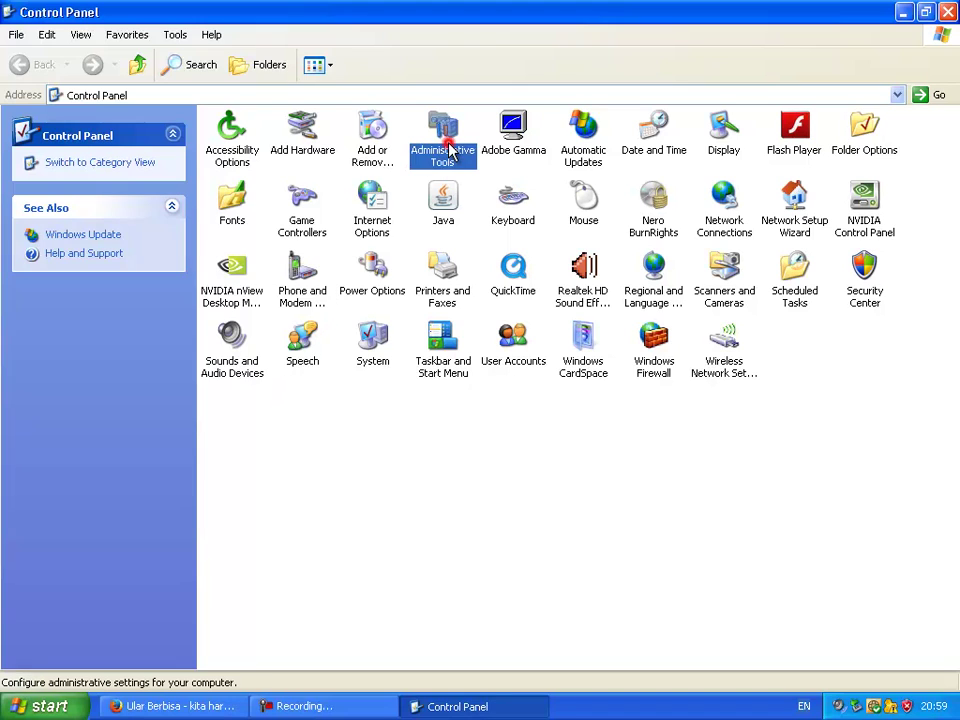
double_click(448, 152)
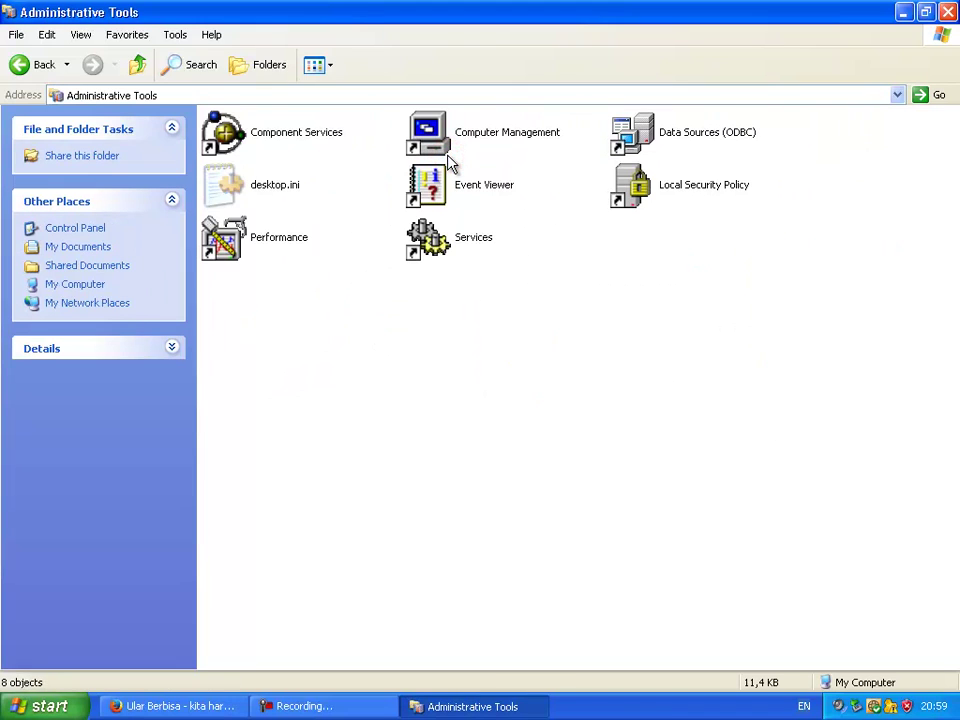
double_click(687, 196)
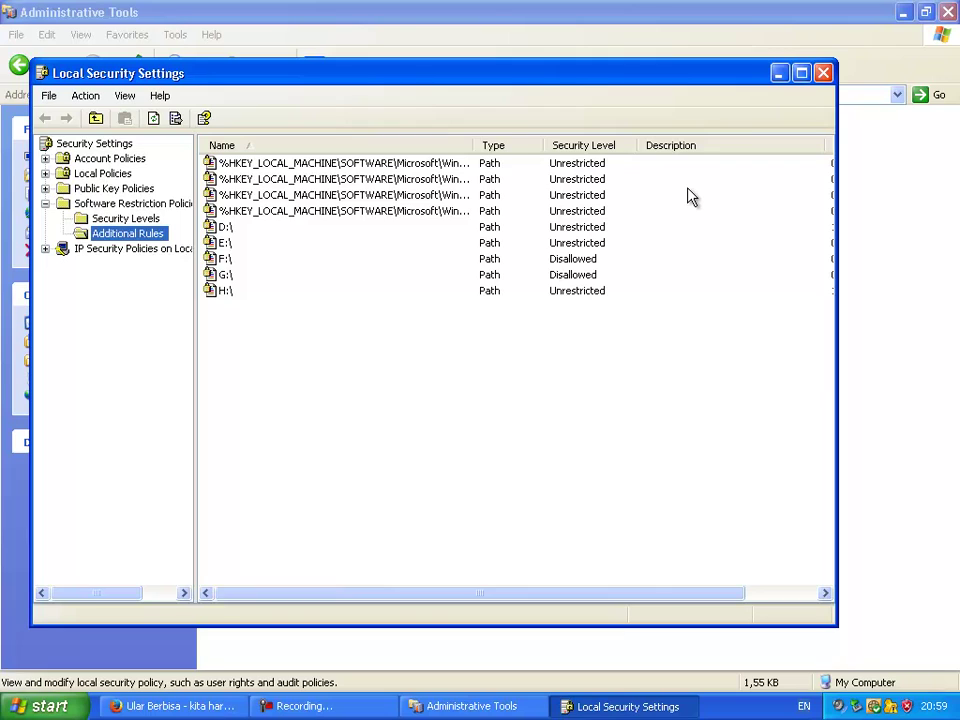
- Display the Additional Rules of the Software Restriction Policies
left_click(107, 204)
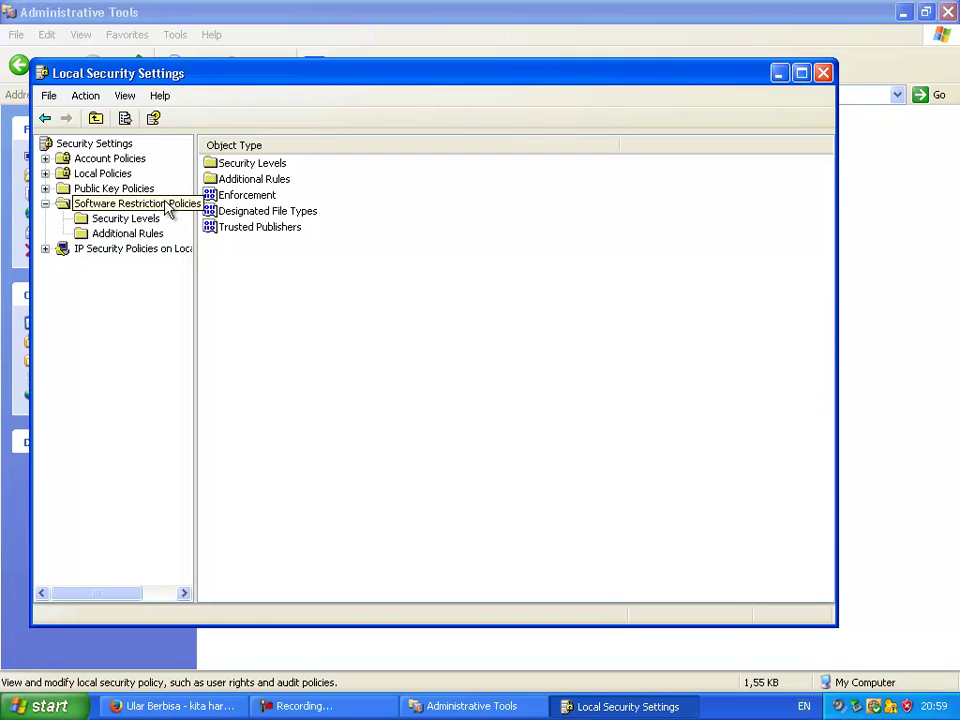
right_click(150, 203)
left_click(125, 208)
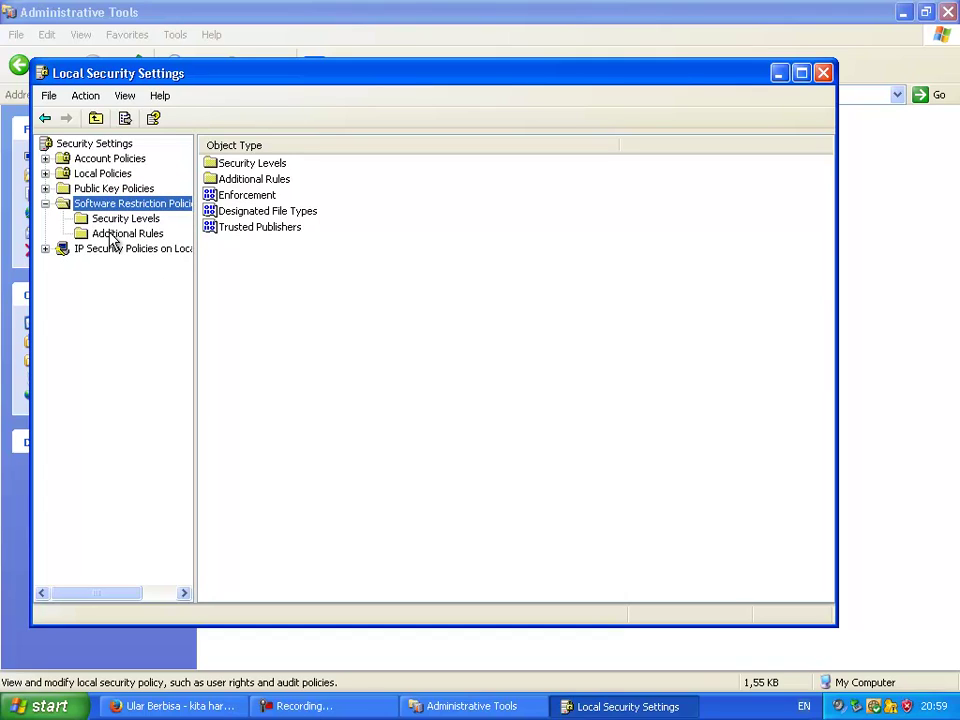
left_click(113, 234)
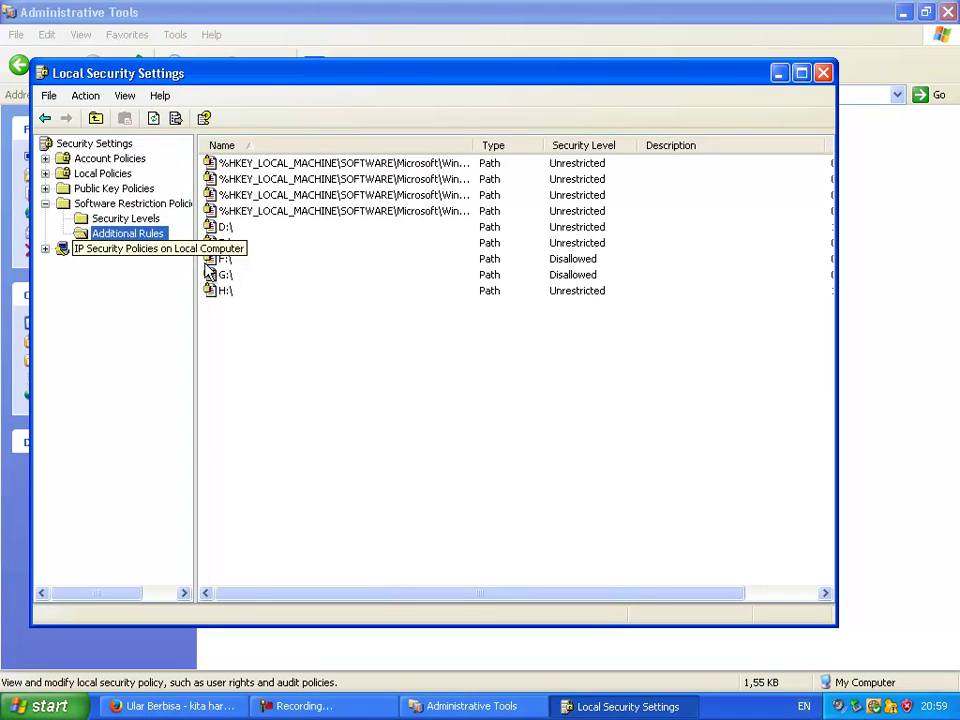
left_click(153, 240)
left_click(247, 338)
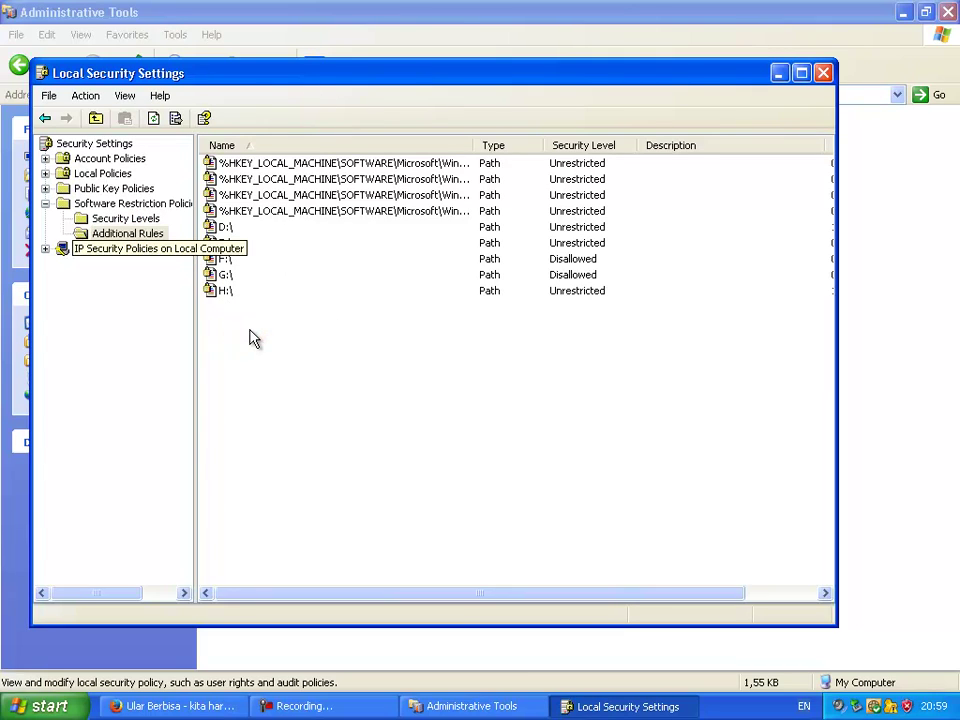
- Add a new path rule for I:\ with the Disallowed security level, apply it and select it in the rule list
right_click(250, 330)
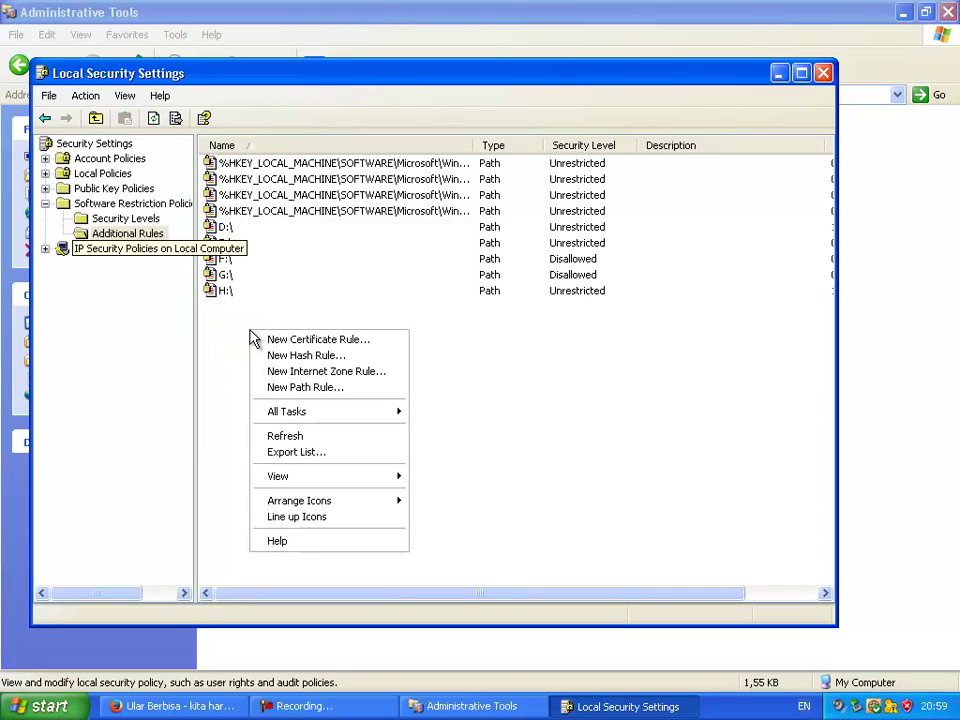
left_click(278, 386)
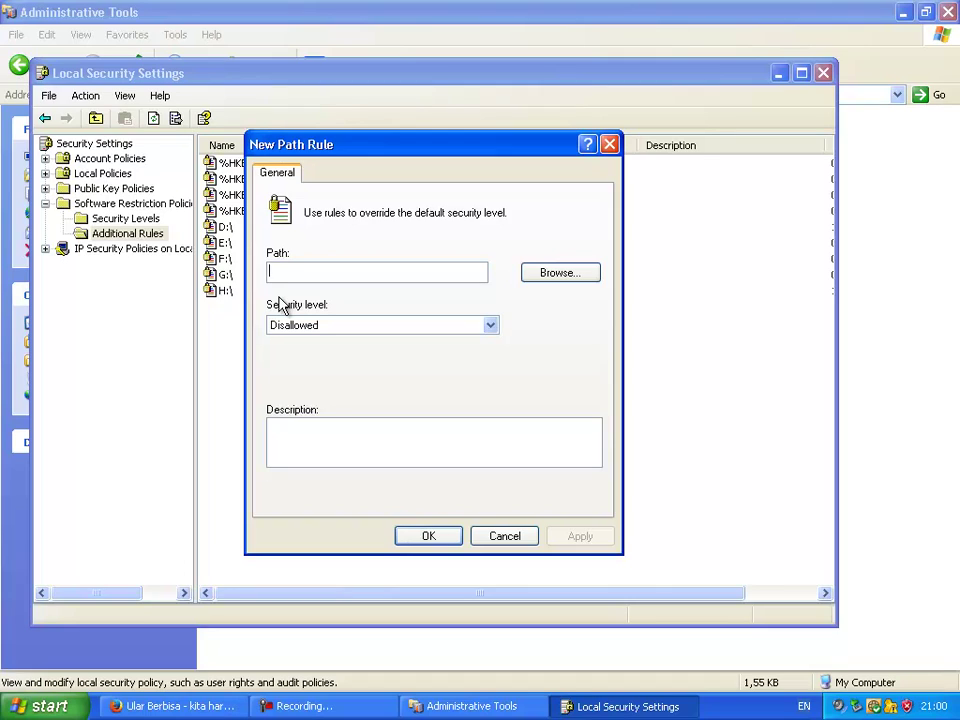
type("I:")
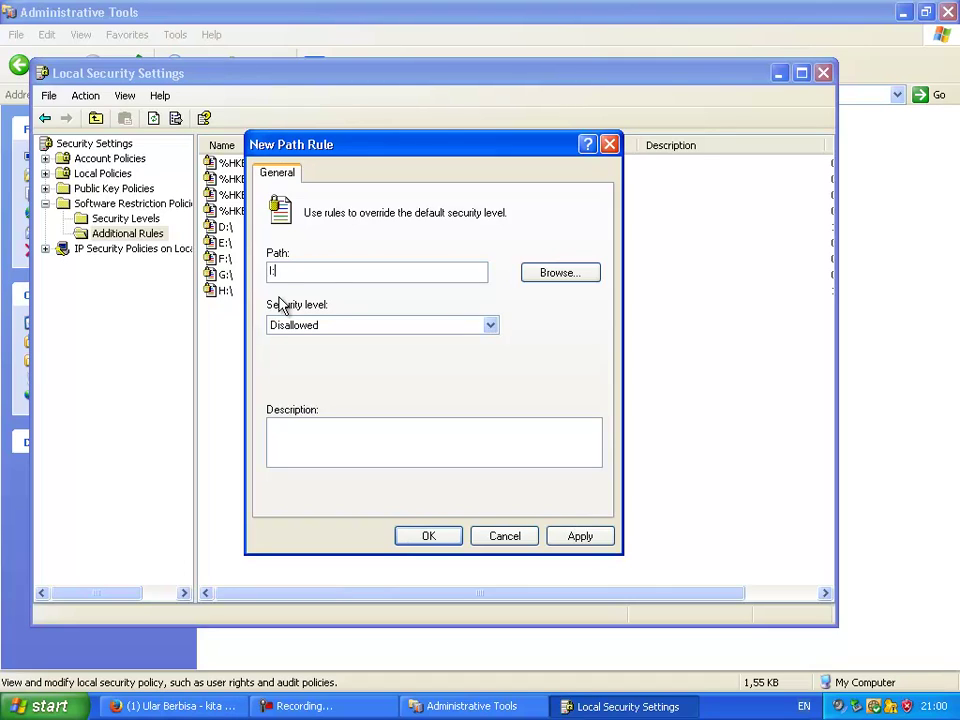
type("\\")
left_click(317, 333)
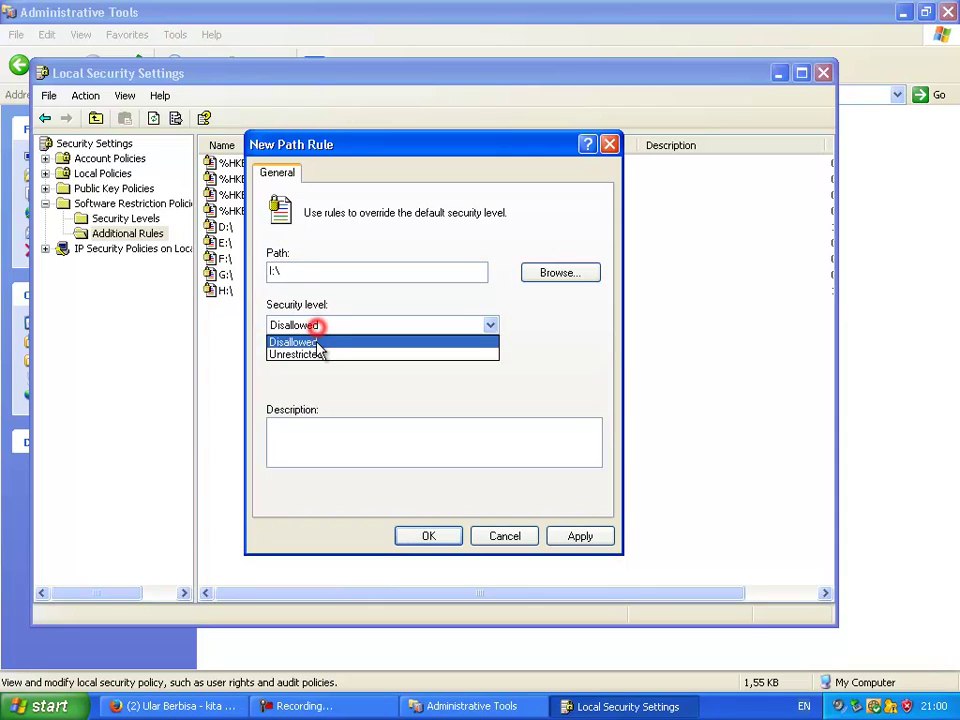
left_click(317, 341)
left_click(580, 536)
left_click(429, 536)
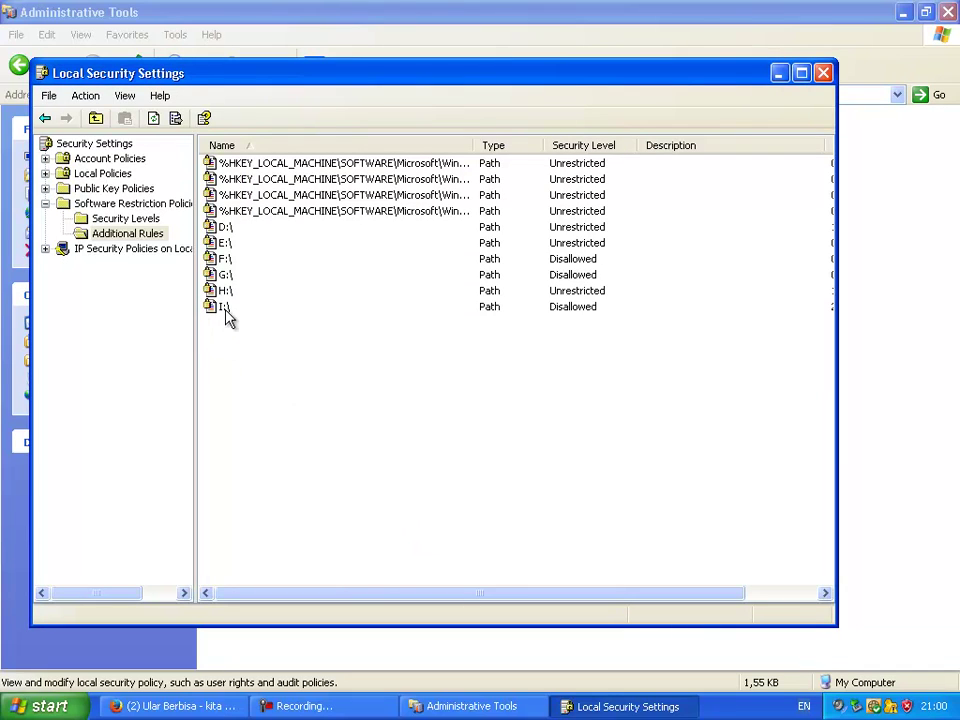
left_click(226, 310)
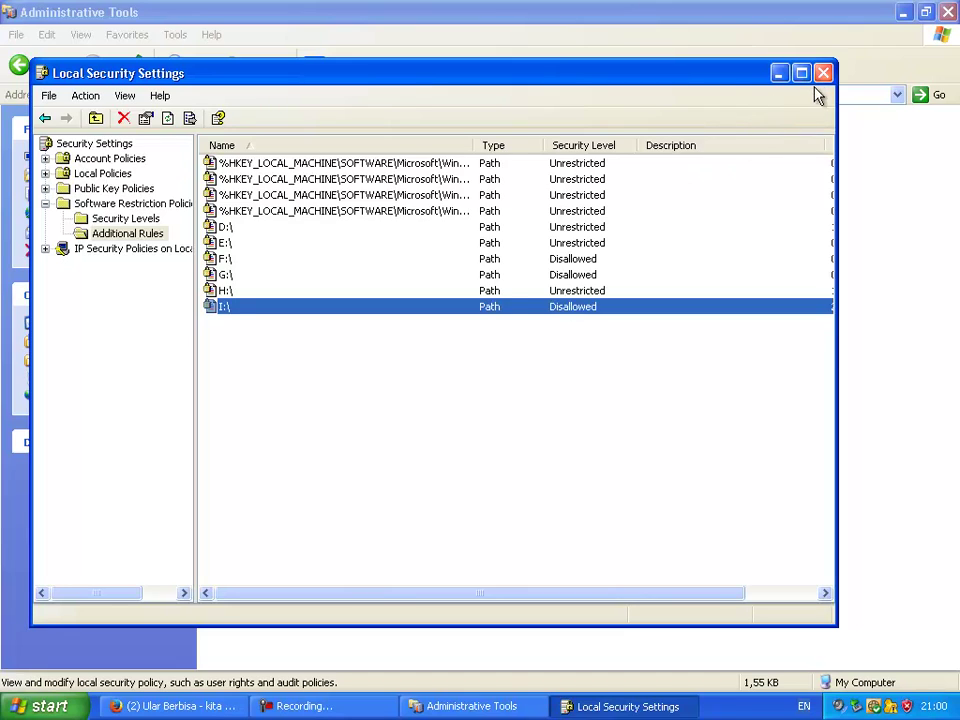
- Add another path rule for J:\ with the Disallowed security level, apply it and close Local Security Settings
right_click(240, 352)
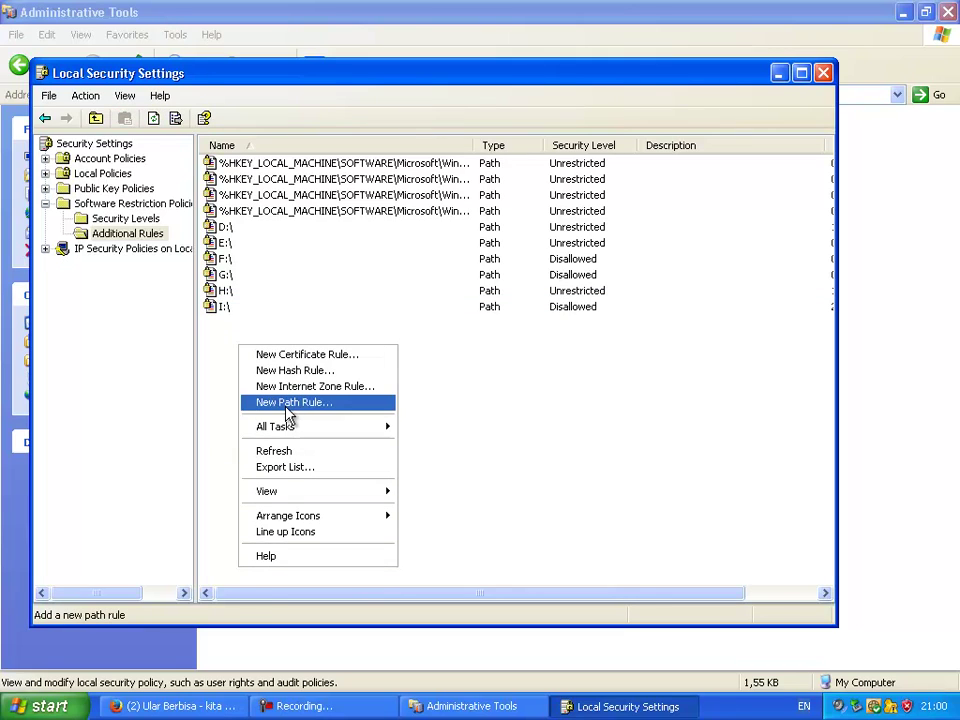
left_click(284, 405)
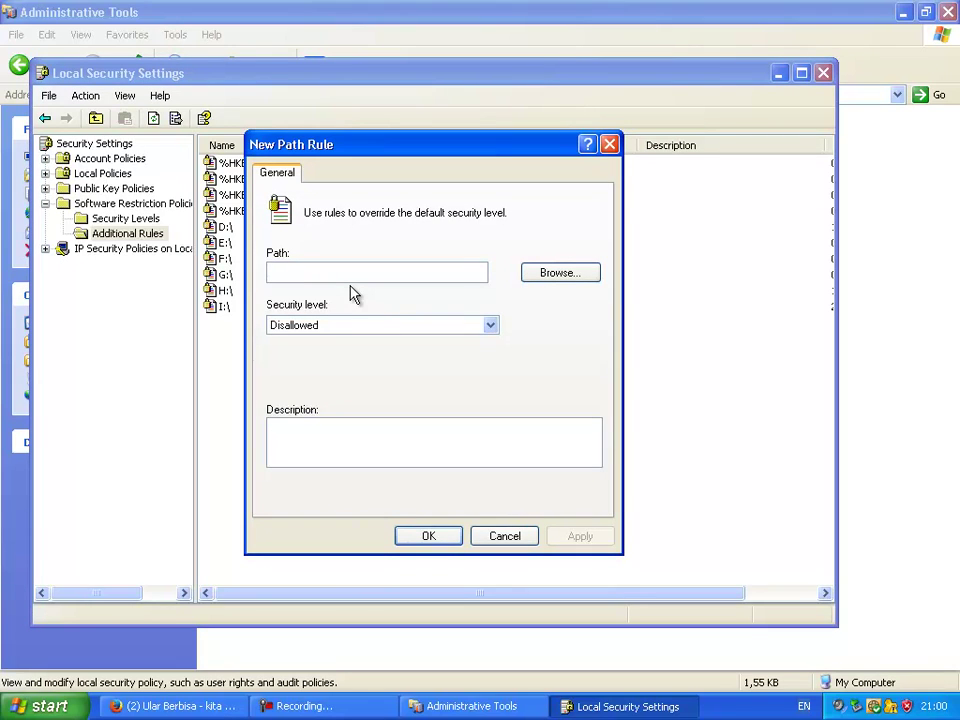
type("J:\\")
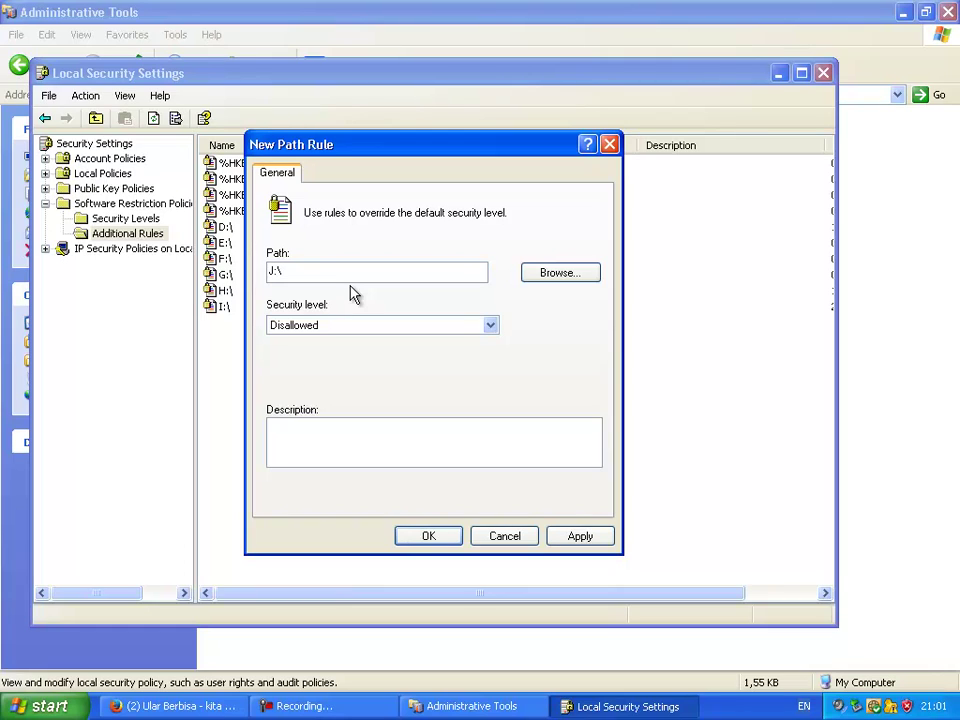
left_click(315, 336)
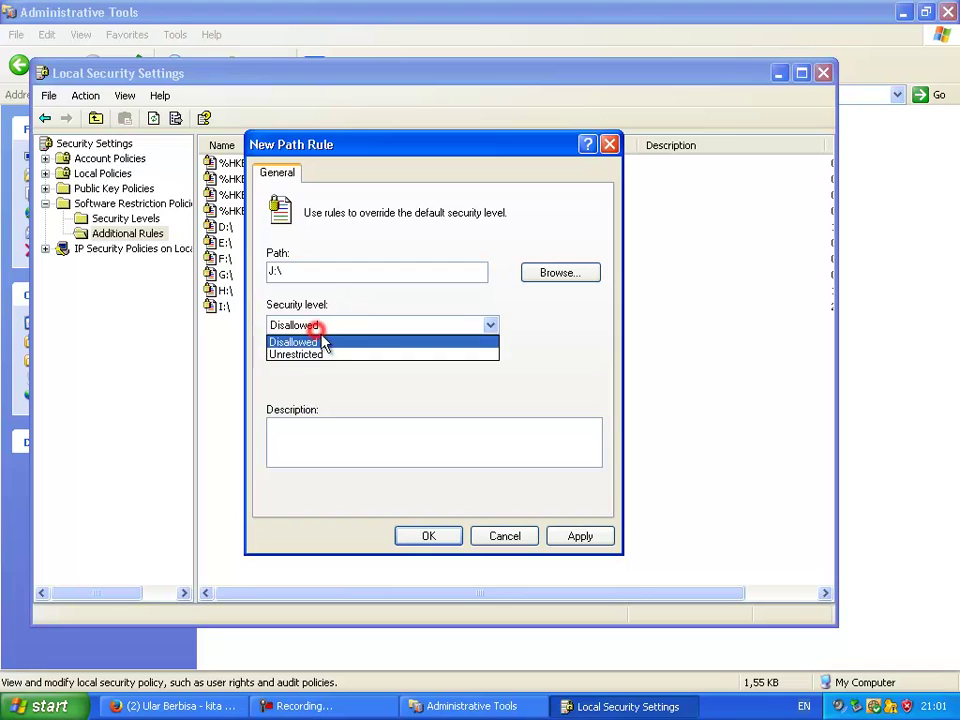
left_click(319, 335)
left_click(578, 537)
left_click(426, 537)
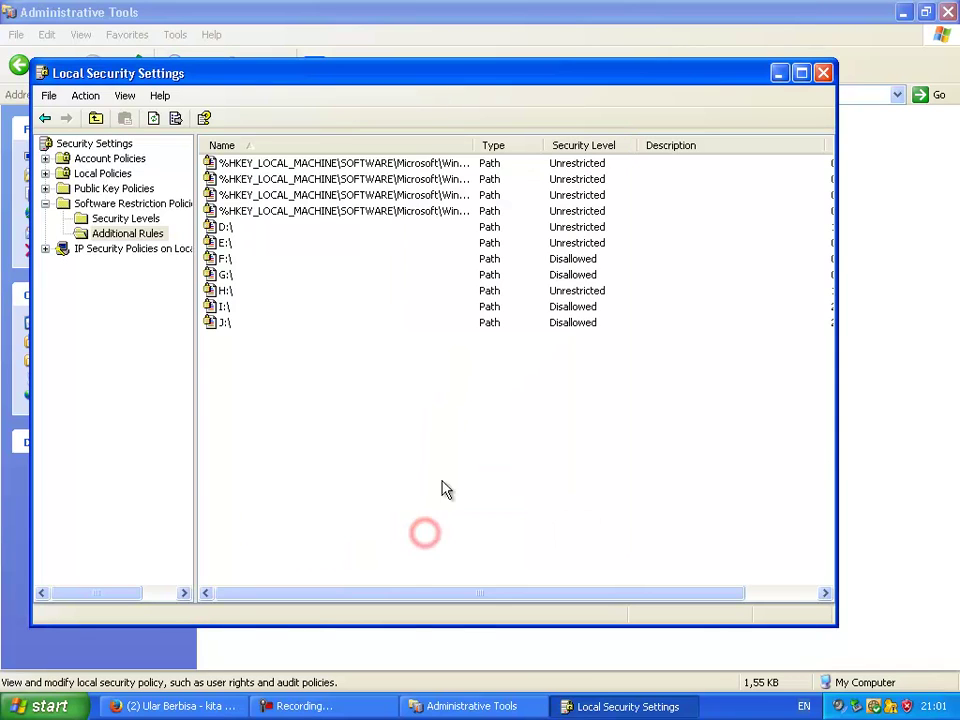
left_click(825, 76)
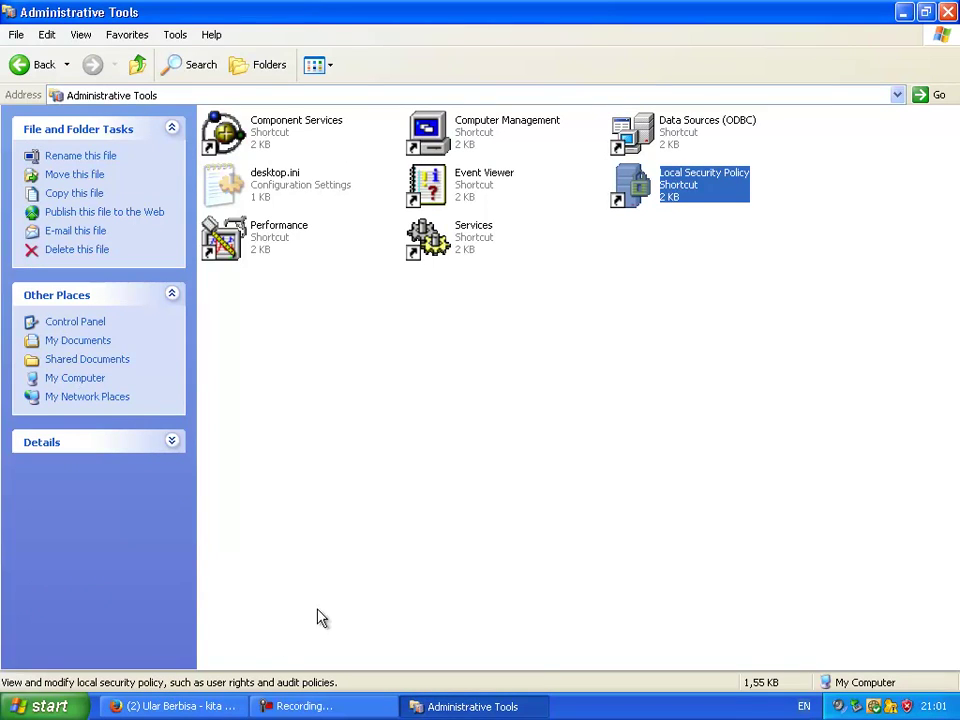
- Open My Computer with the folder tree shown and display the contents of the Elements (H:) drive
left_click(45, 706)
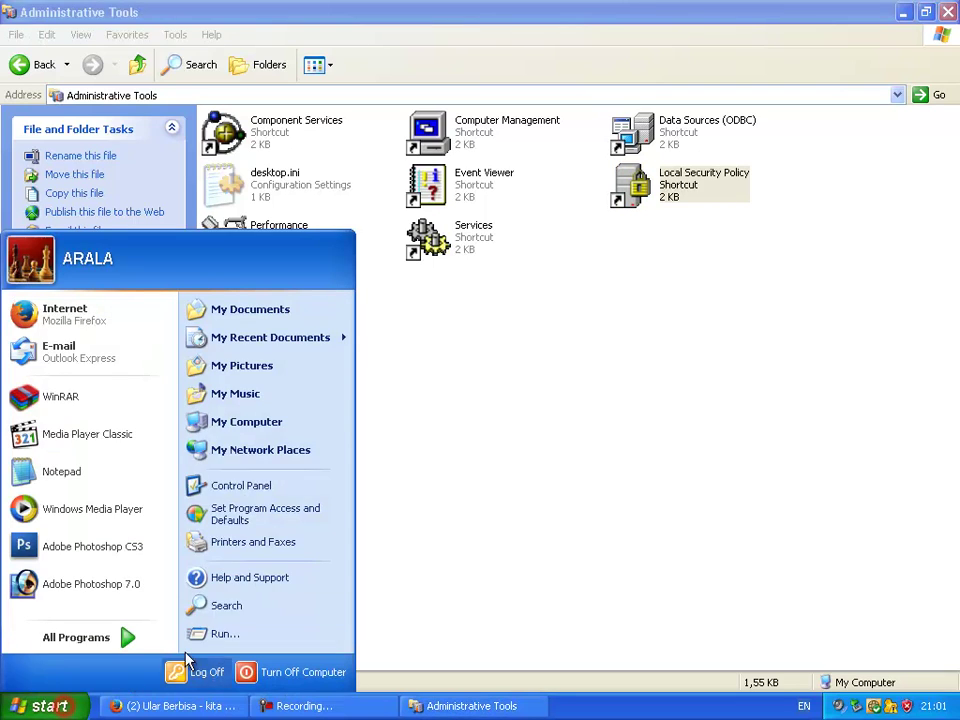
left_click(299, 431)
left_click(237, 66)
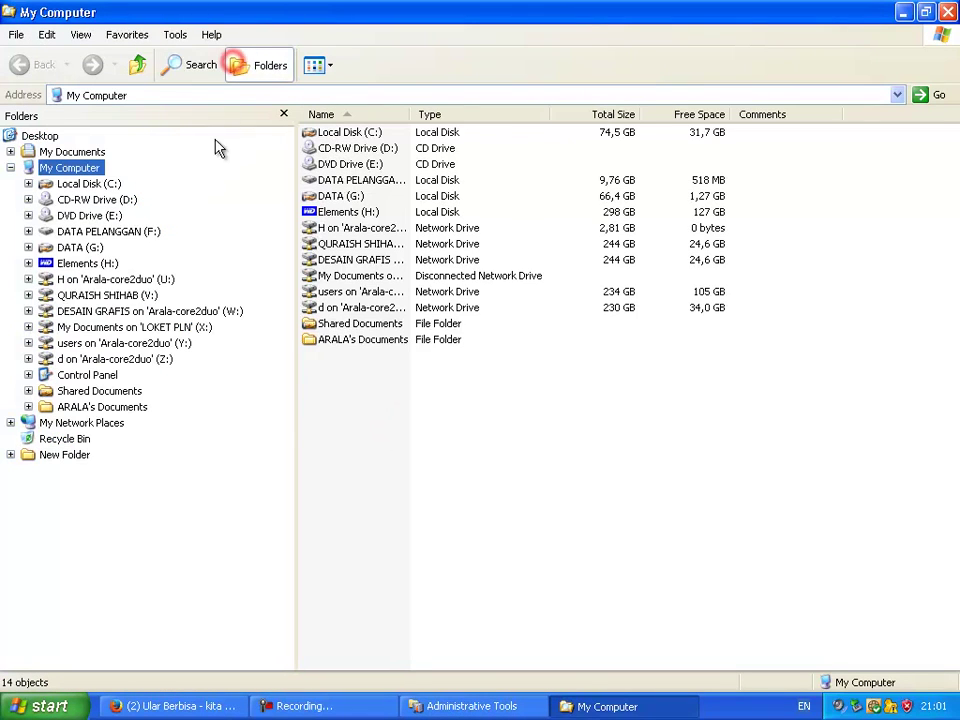
left_click(112, 205)
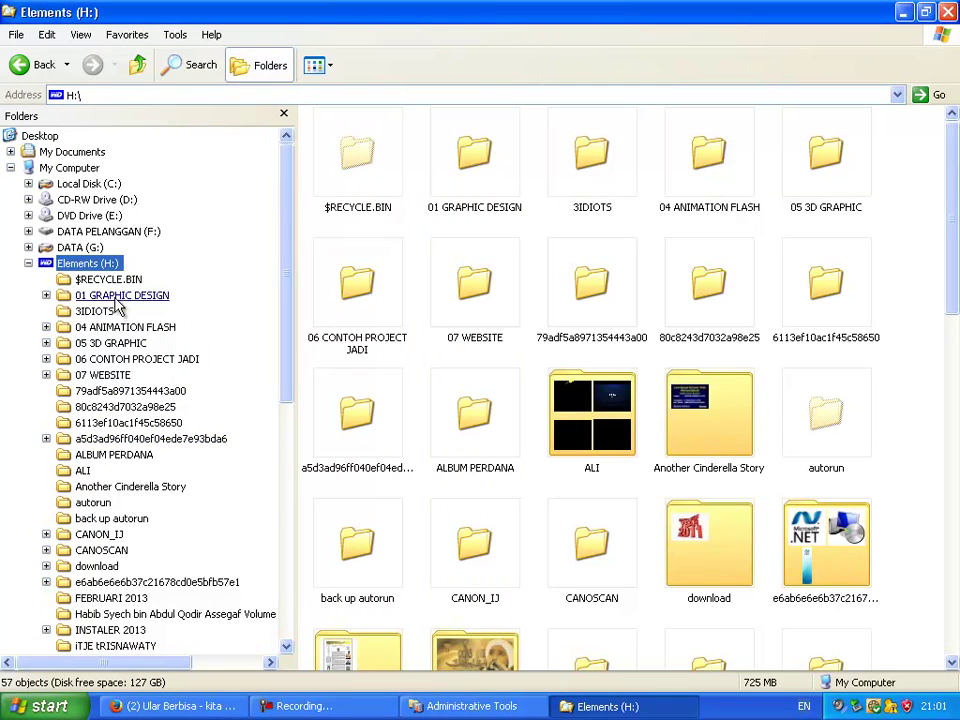
- Reopen Local Security Policy from Administrative Tools and set the H:\ path rule's security level to Disallowed
left_click(470, 706)
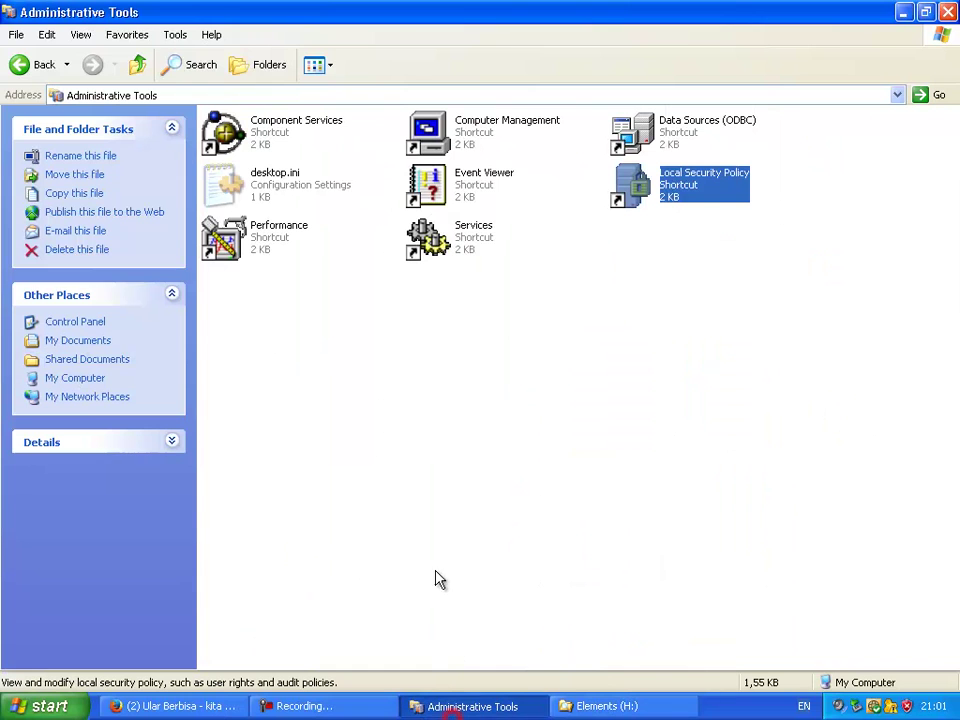
double_click(733, 176)
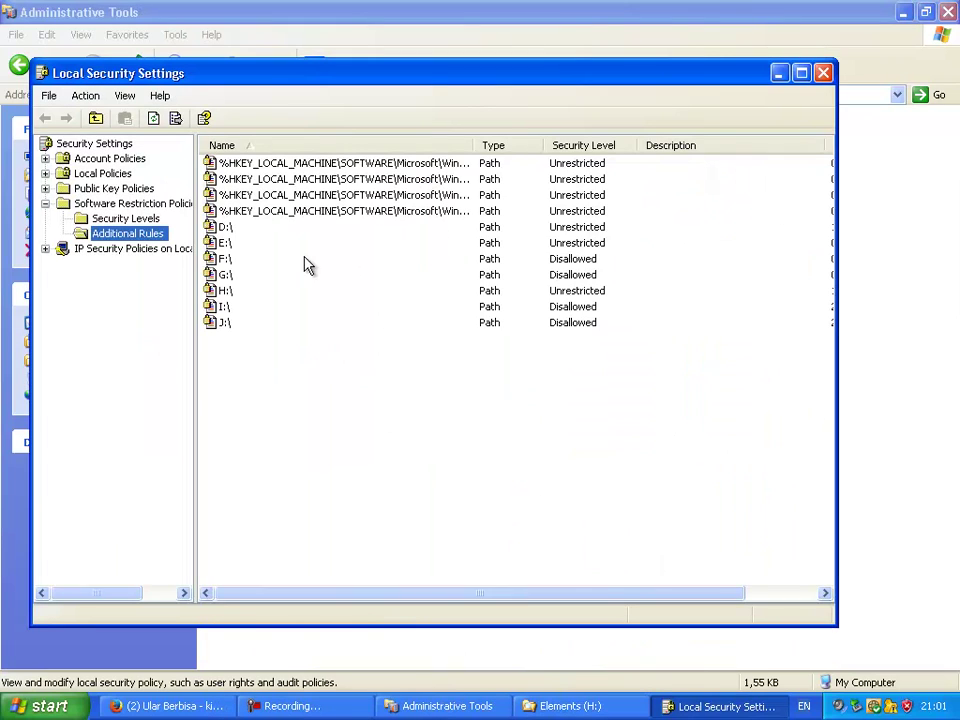
double_click(225, 292)
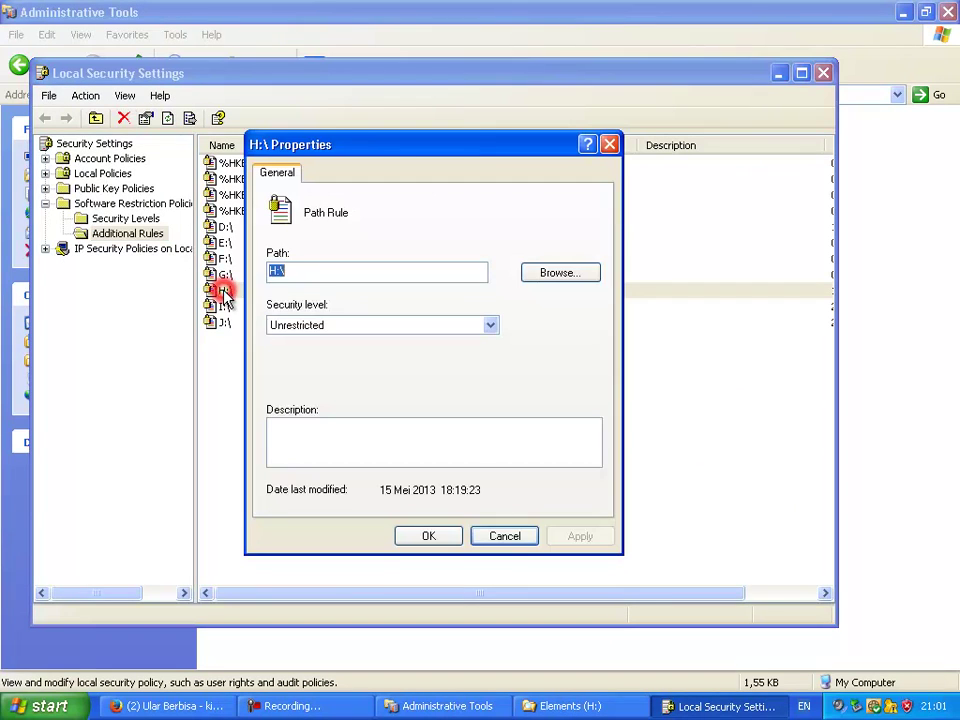
left_click(321, 326)
left_click(317, 341)
left_click(590, 537)
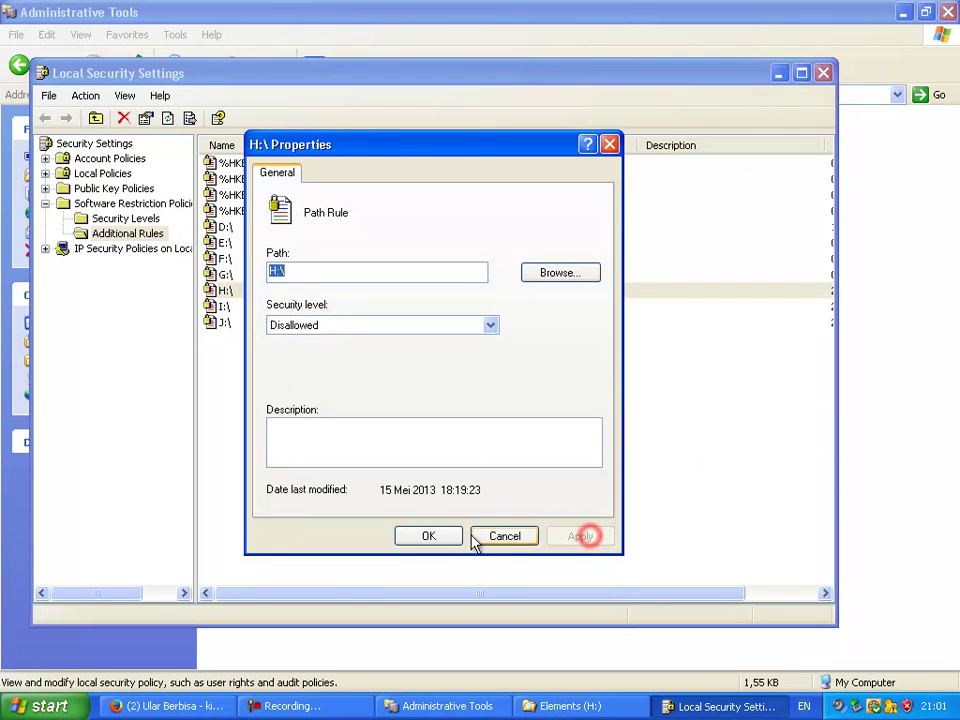
left_click(448, 535)
- Return to the Elements (H:) window and browse the INSTALER 2013 folder for an executable to test
left_click(548, 707)
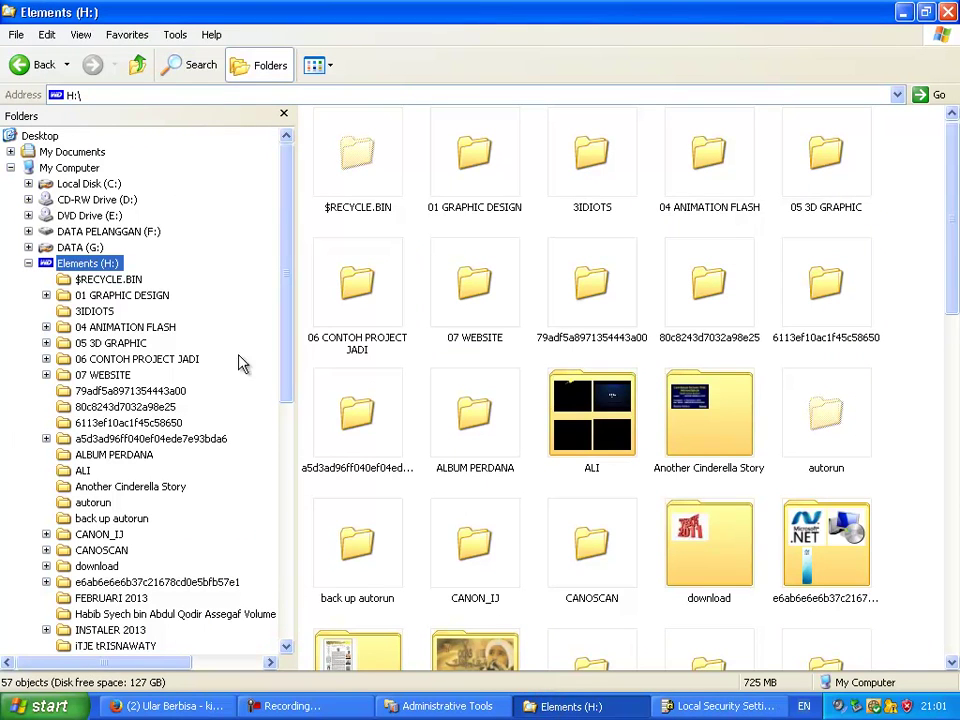
left_click_drag(294, 383, 272, 508)
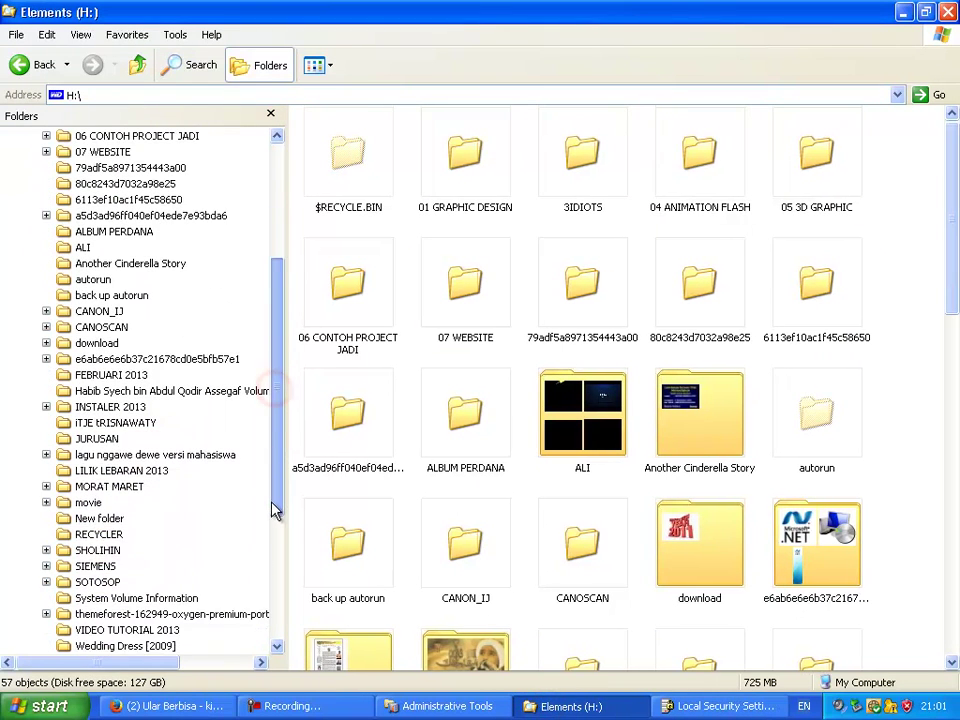
left_click(110, 407)
left_click(317, 446)
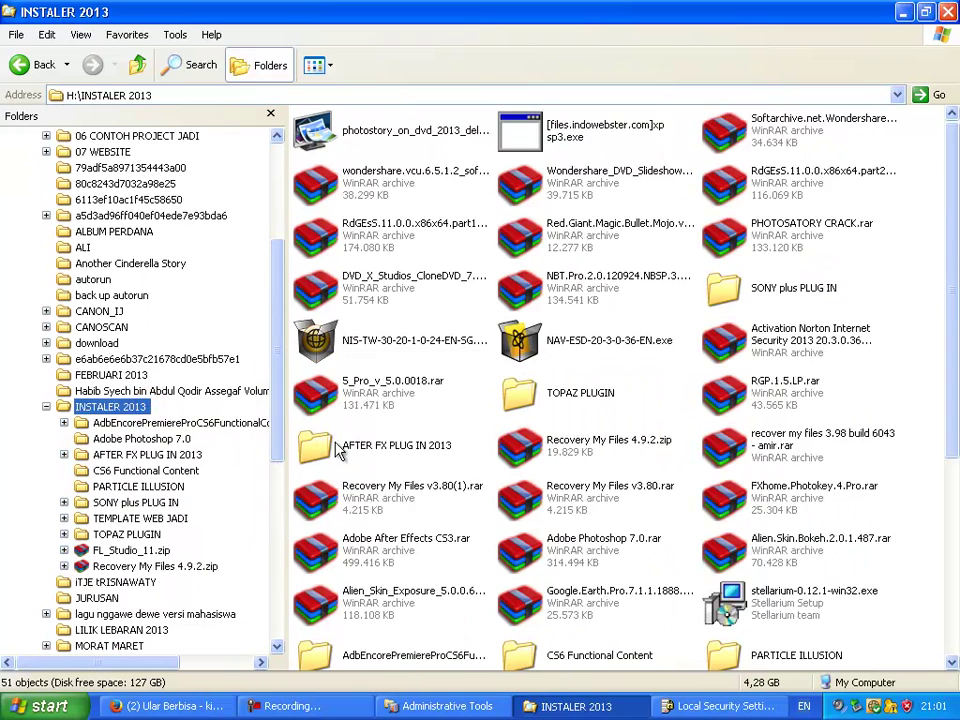
left_click(395, 445)
scroll(380, 475, "down", 5)
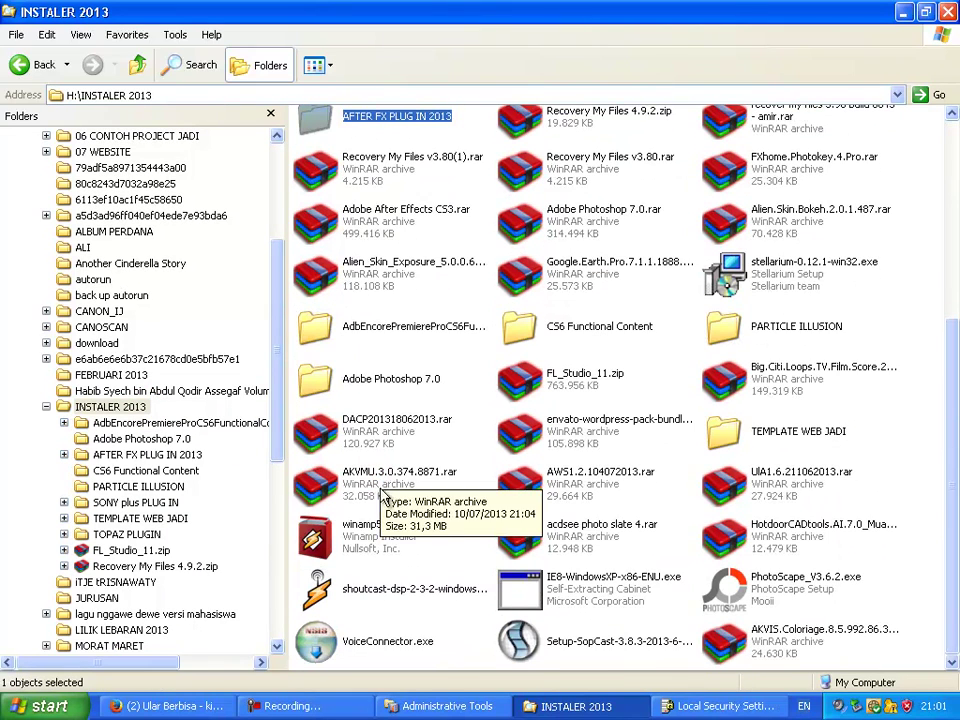
- Try twice to run VoiceConnector.exe from the H: drive, dismissing the message each time
double_click(372, 648)
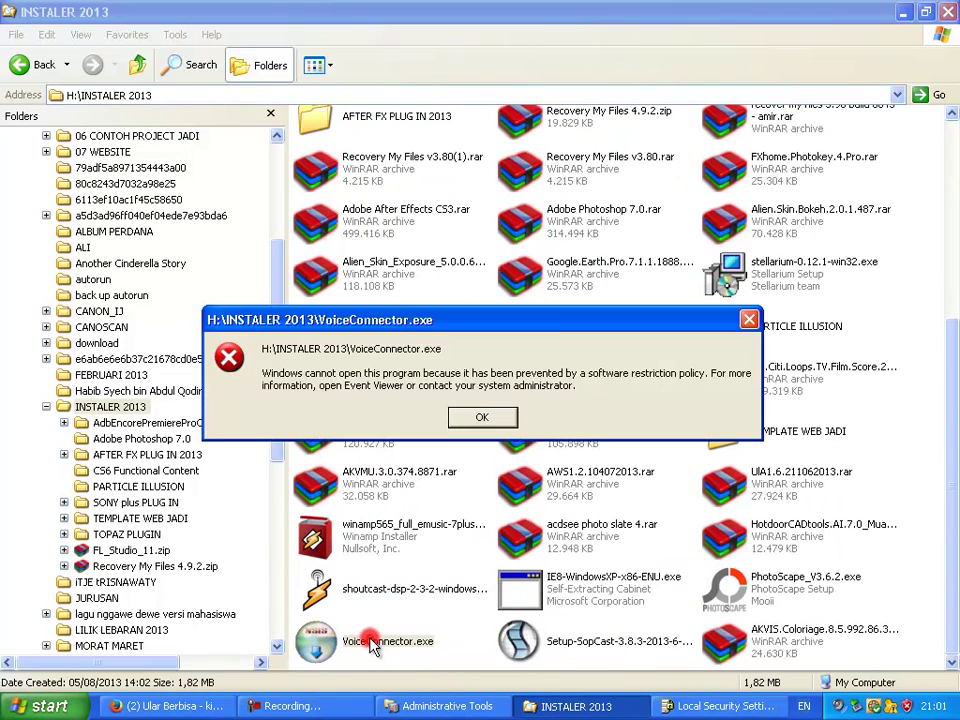
left_click(494, 418)
double_click(373, 641)
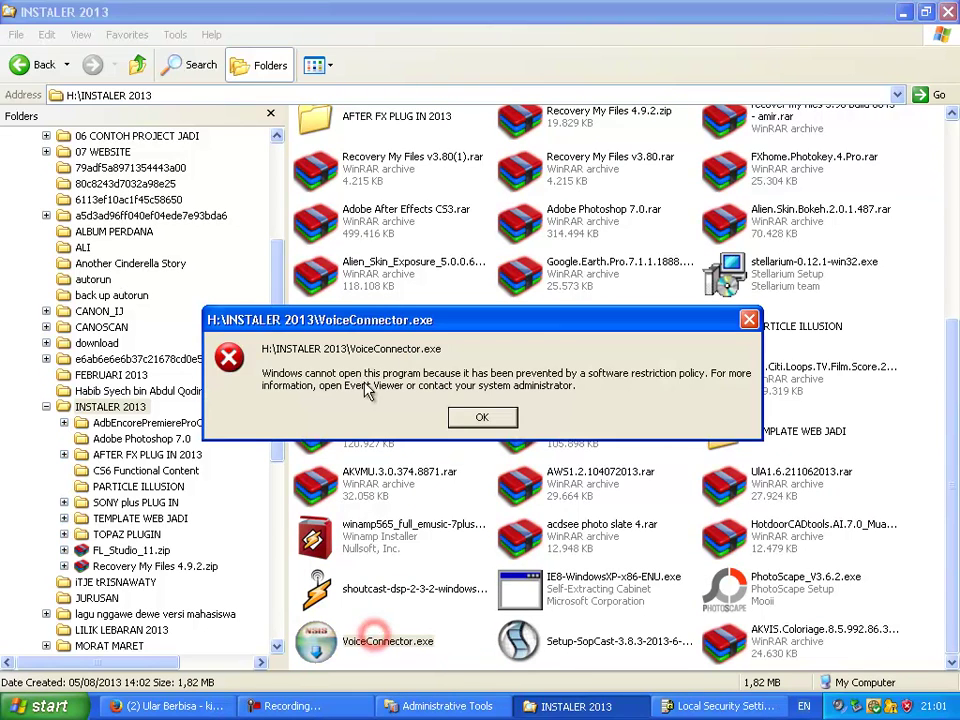
left_click(482, 417)
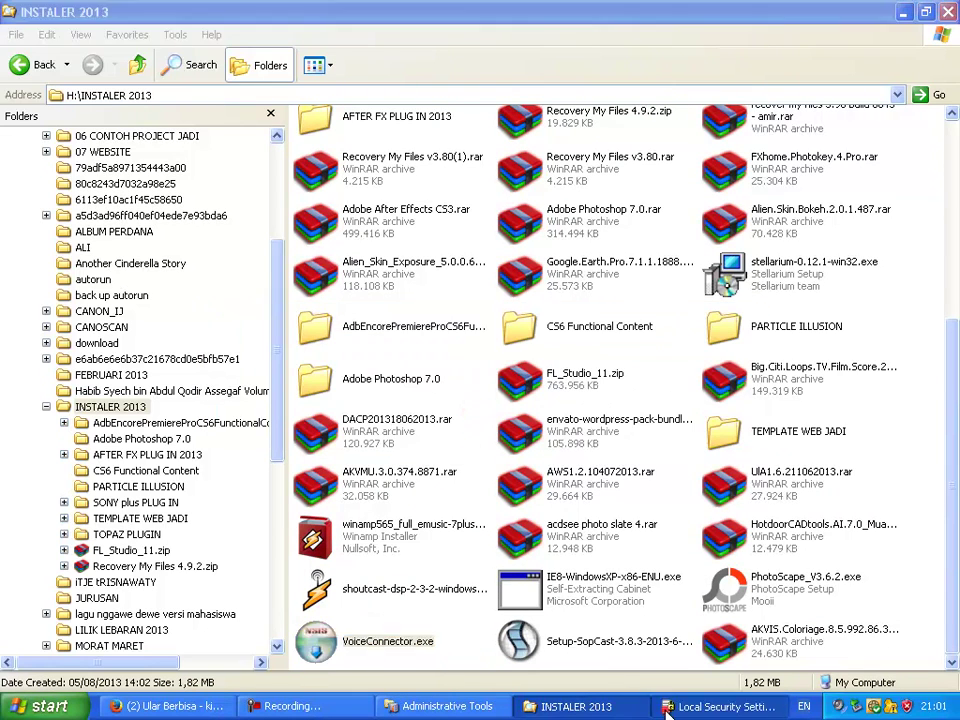
- Switch to Local Security Settings and set the H:\ path rule's security level to Unrestricted, applying the change
left_click(710, 707)
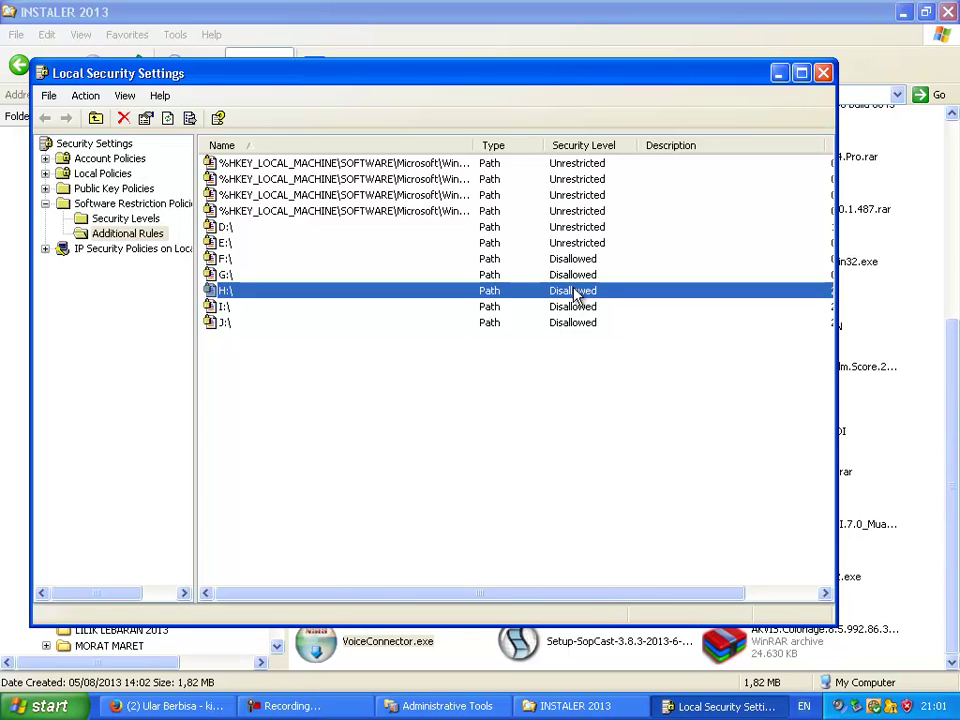
double_click(311, 296)
left_click(380, 325)
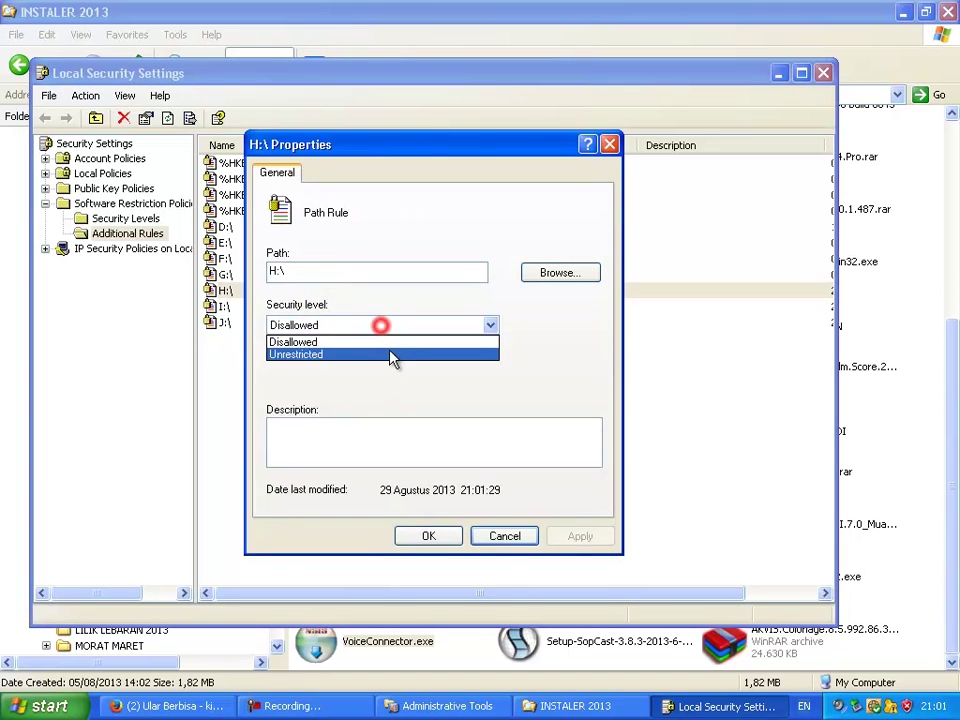
left_click(390, 349)
left_click(578, 537)
left_click(428, 536)
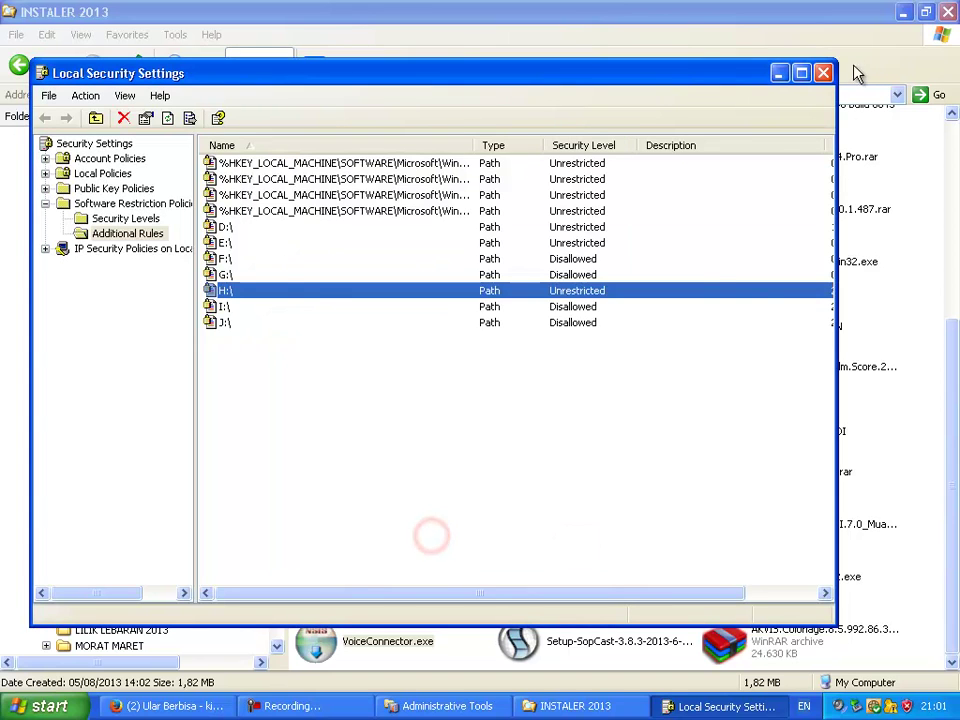
- Close the Local Security Settings, INSTALER 2013 and Administrative Tools windows
left_click(823, 73)
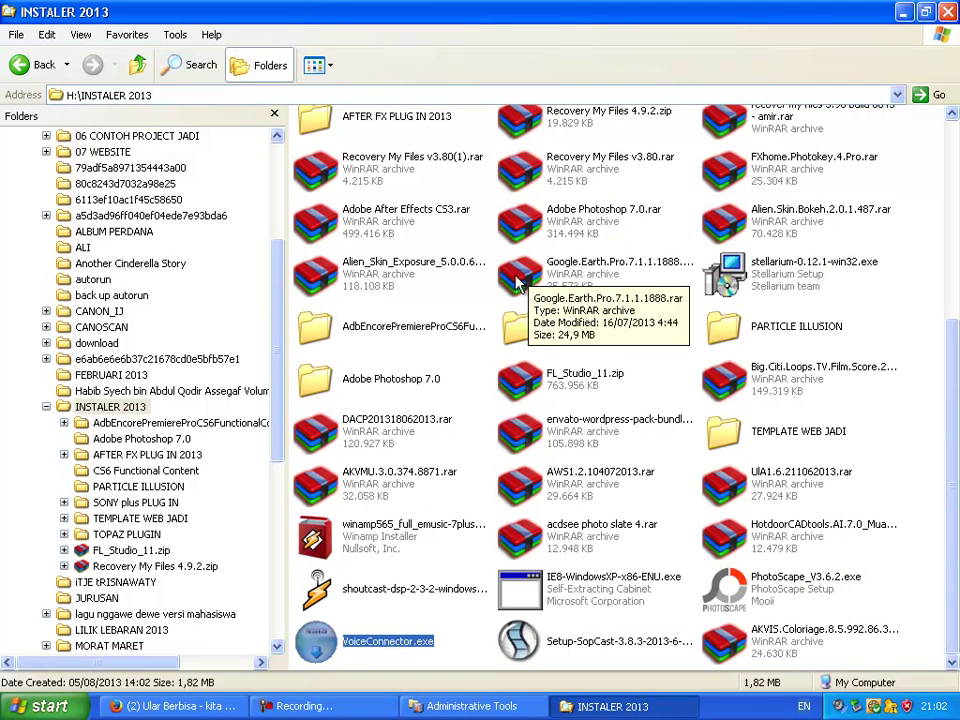
left_click(947, 12)
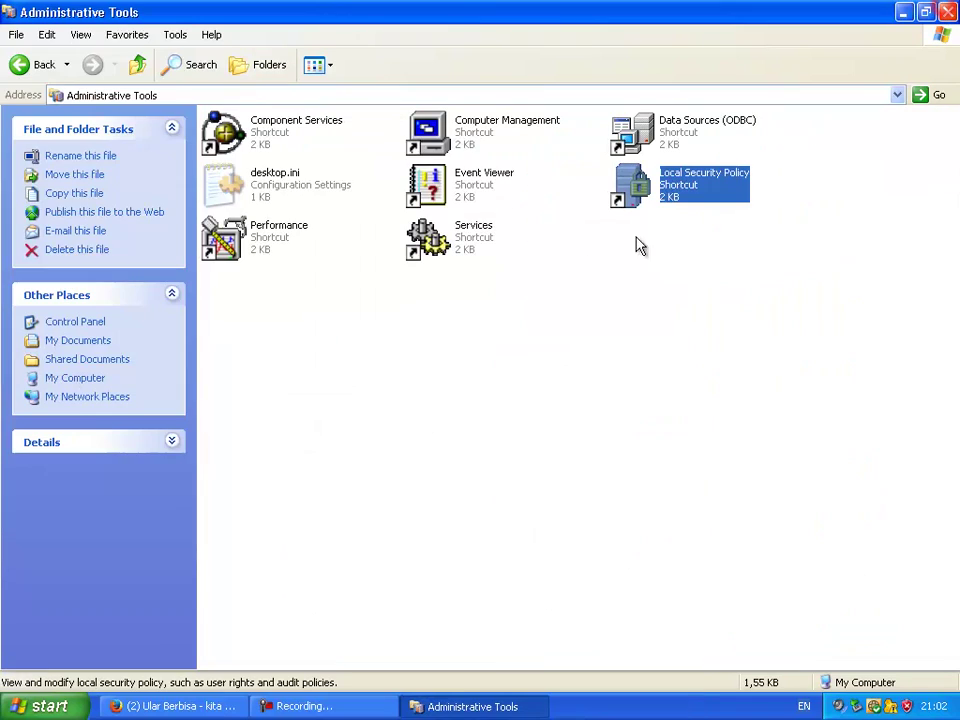
left_click(947, 12)
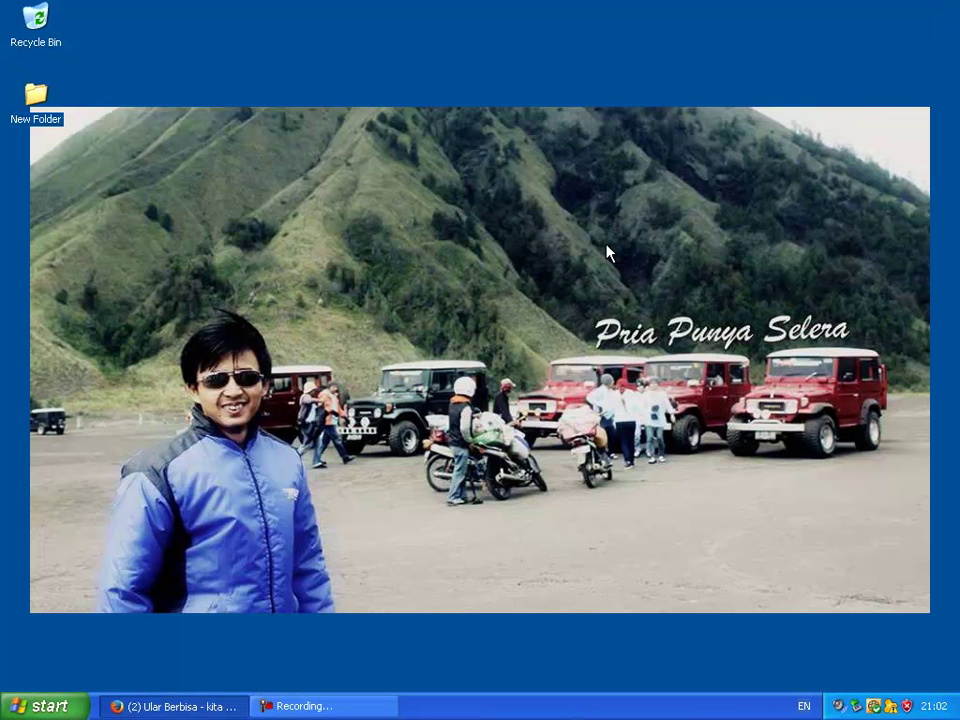